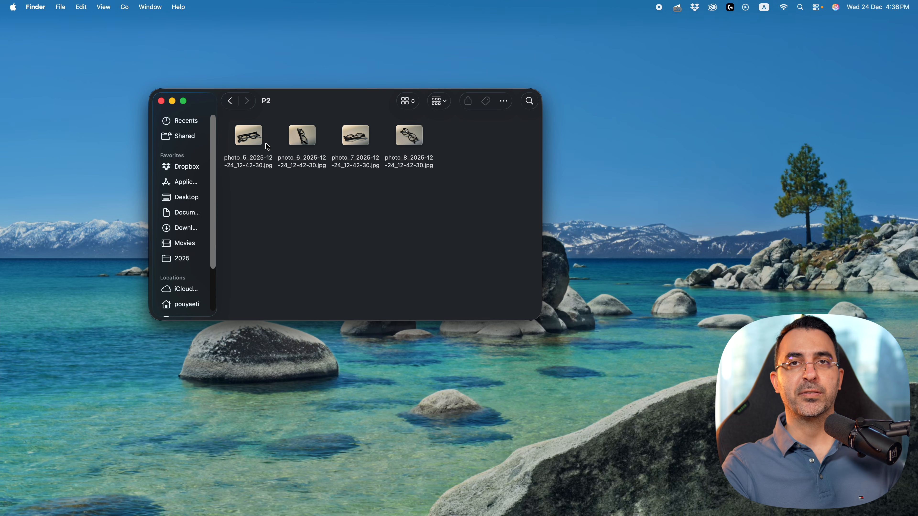
Open the four glasses photos from the P2 folder together and view each one.
{"action": "double_click", "coordinate": [249, 137]}
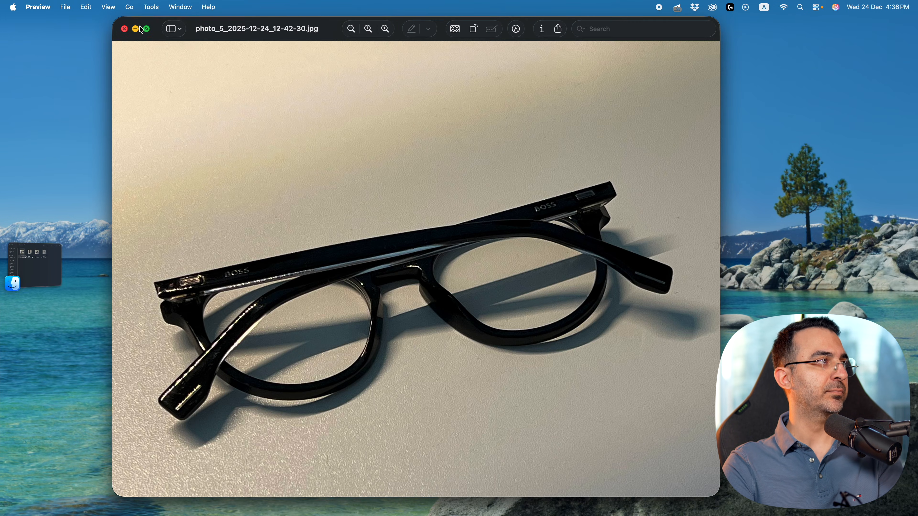
{"action": "left_click", "coordinate": [124, 29]}
{"action": "left_click", "coordinate": [45, 258]}
{"action": "left_click", "coordinate": [459, 176]}
{"action": "left_click_drag", "start_coordinate": [465, 174], "coordinate": [240, 136]}
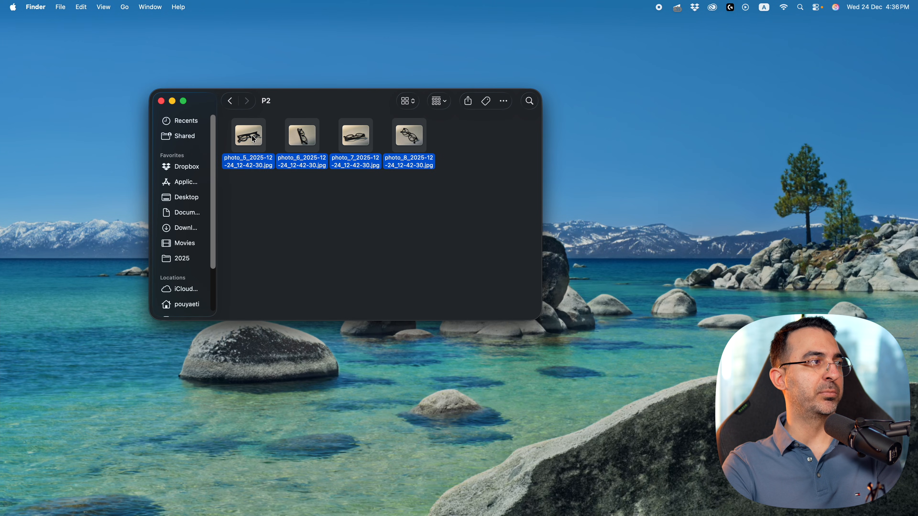
{"action": "right_click", "coordinate": [250, 135]}
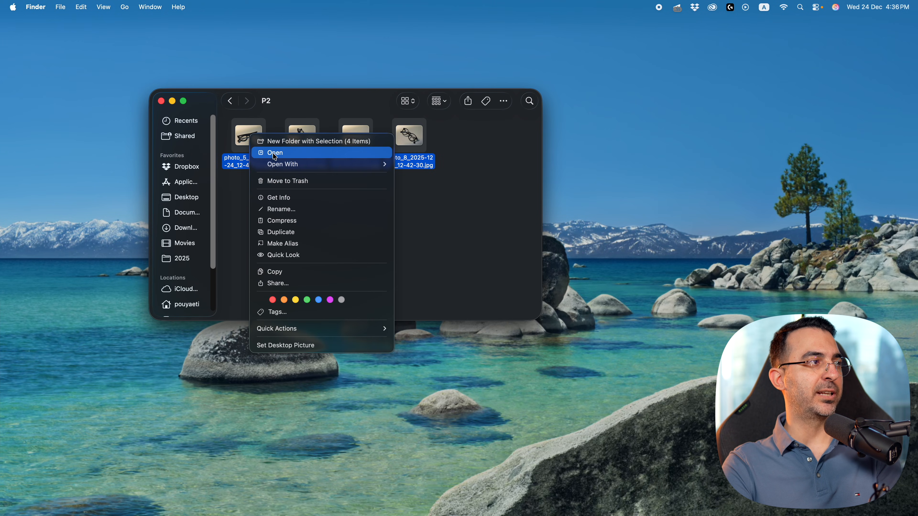
{"action": "left_click", "coordinate": [288, 153]}
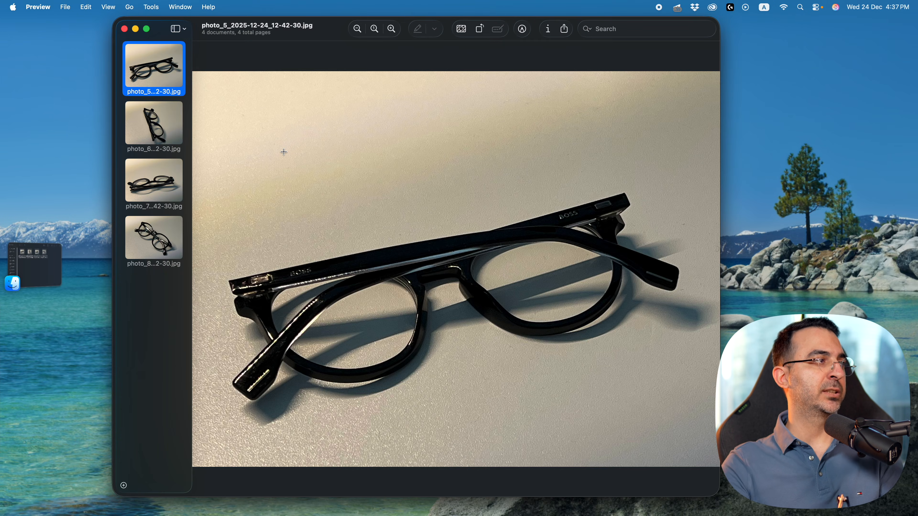
{"action": "left_click", "coordinate": [177, 137]}
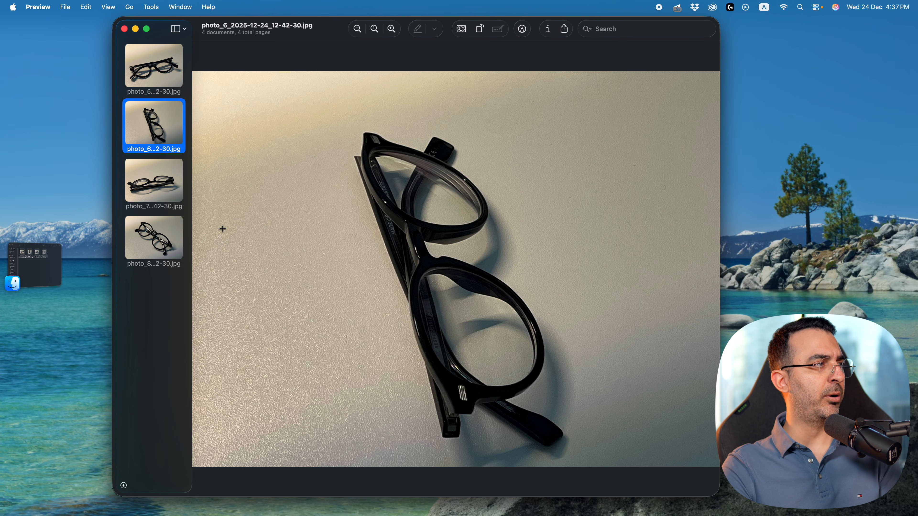
{"action": "left_click", "coordinate": [170, 187]}
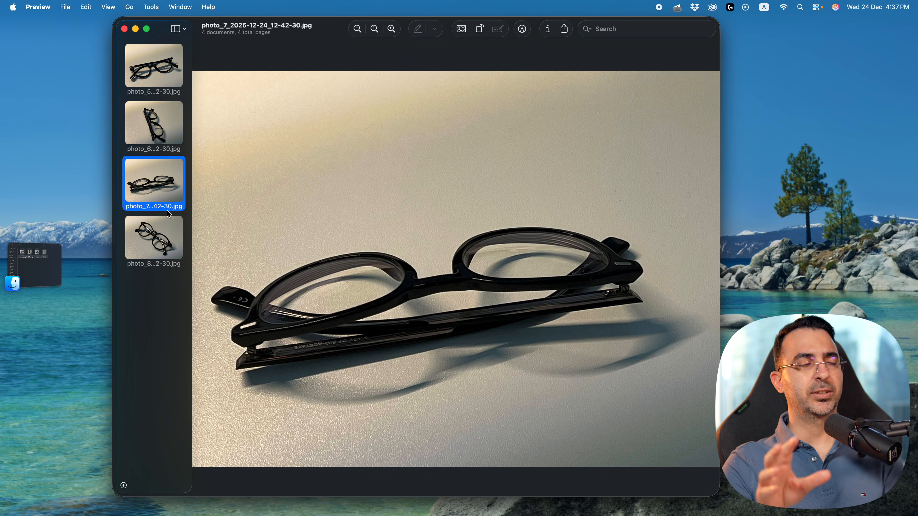
{"action": "left_click", "coordinate": [154, 243]}
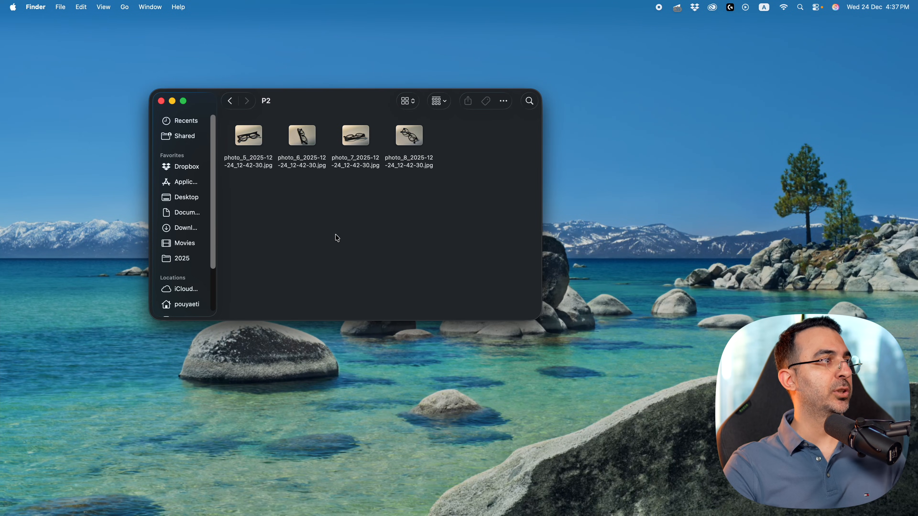
Return to the Products folder, switch to Photoshop and show the Pro section of the ETI Image Generator plugin.
{"action": "left_click", "coordinate": [230, 101]}
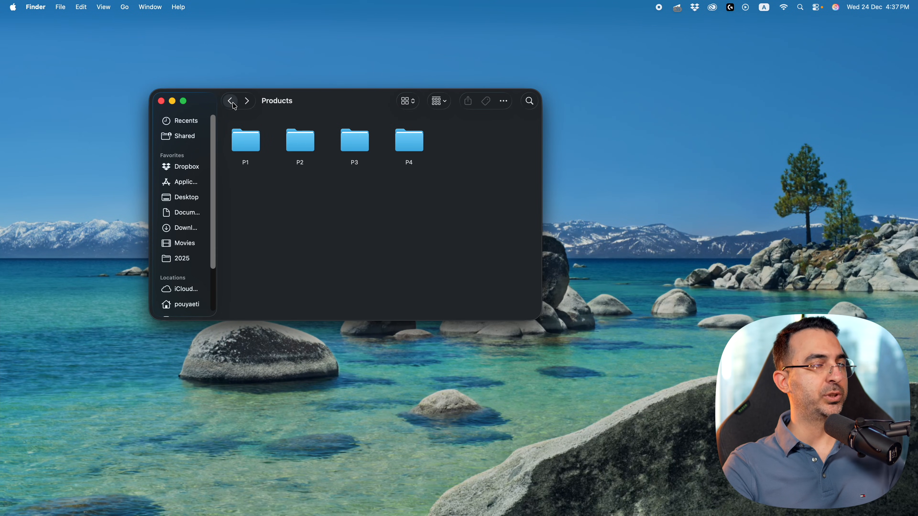
{"action": "key", "text": "ctrl+Left"}
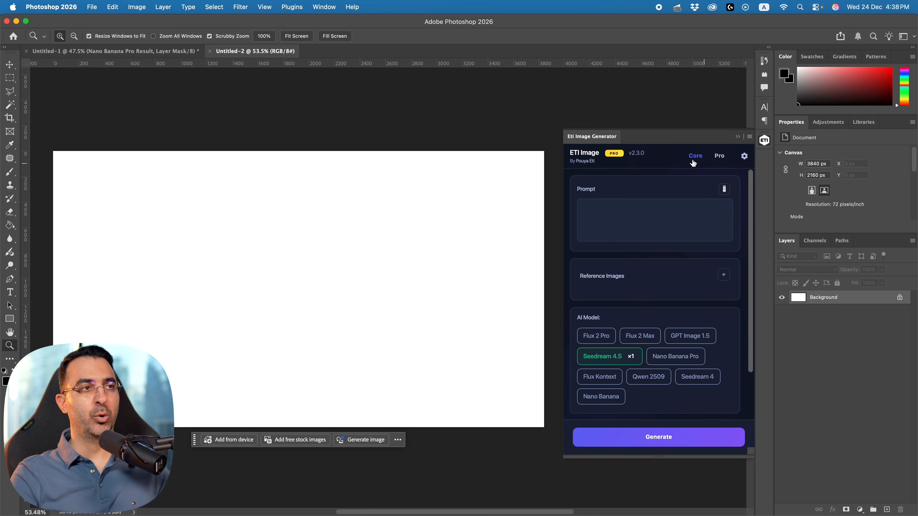
{"action": "left_click", "coordinate": [720, 156]}
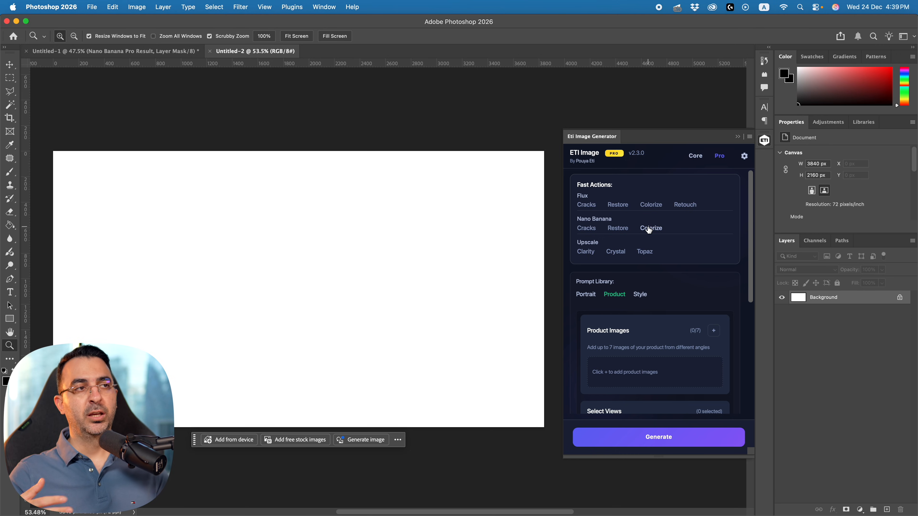
Switch to the Replicate site in the browser and open the account's API tokens page at the token name entry.
{"action": "key", "text": "ctrl+Left"}
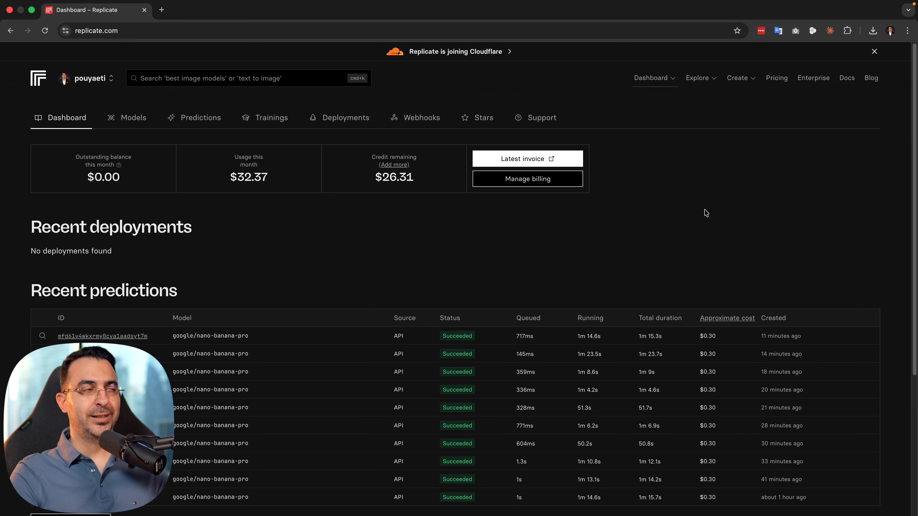
{"action": "left_click", "coordinate": [92, 80]}
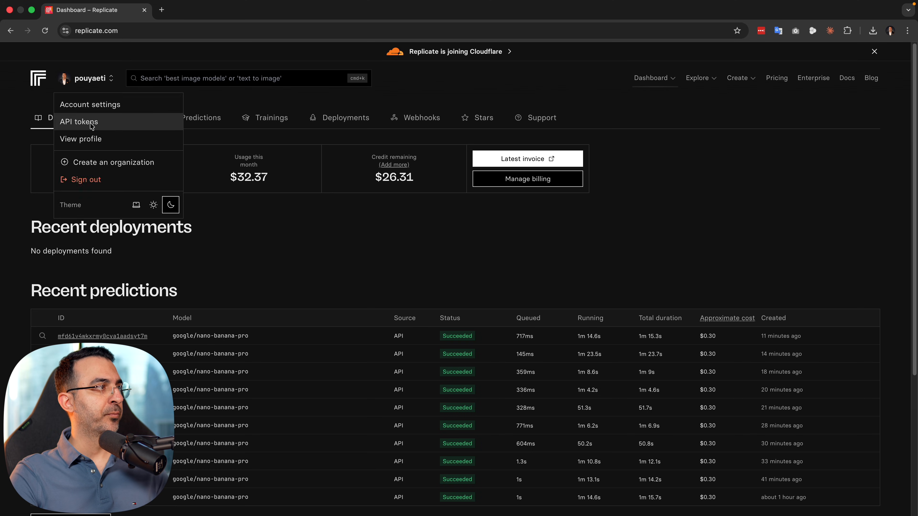
{"action": "left_click", "coordinate": [108, 126]}
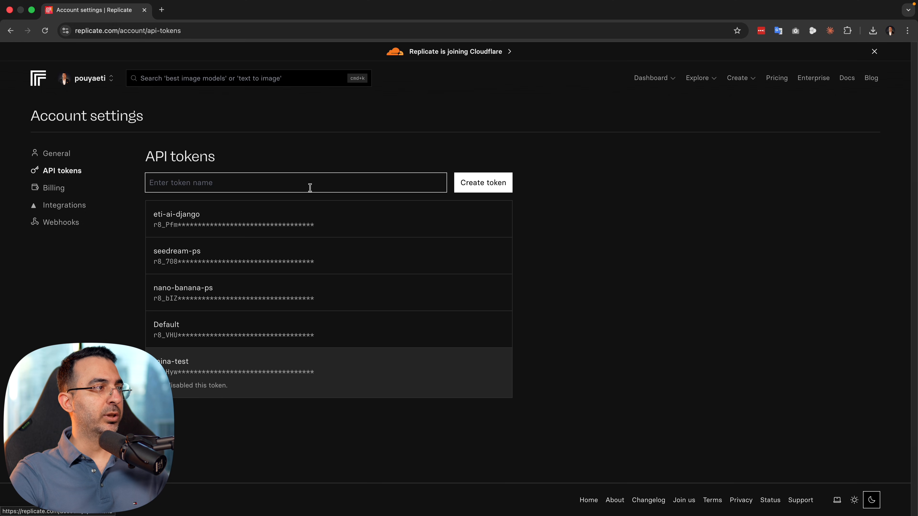
{"action": "left_click", "coordinate": [234, 186]}
{"action": "left_click", "coordinate": [614, 183]}
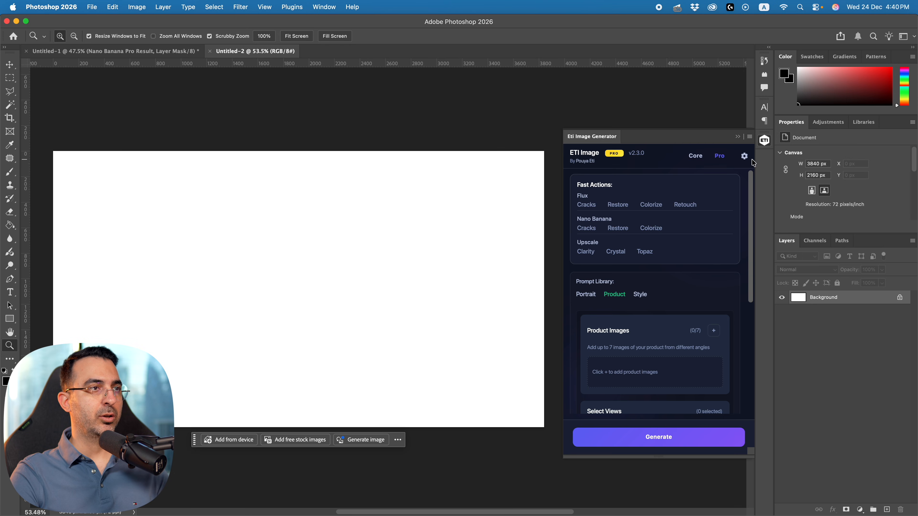
Switch back to Photoshop and save the Replicate API token in the plugin's settings.
{"action": "left_click", "coordinate": [745, 159]}
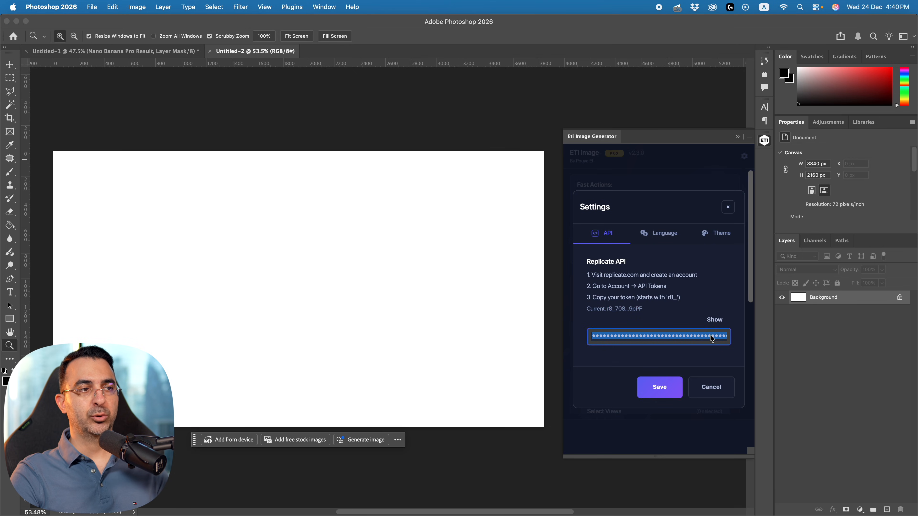
{"action": "left_click", "coordinate": [659, 389]}
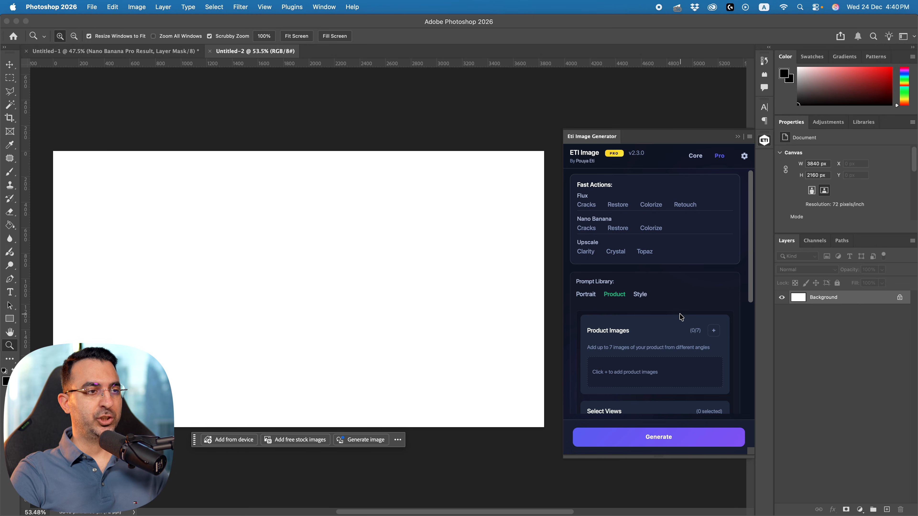
Add all four glasses photos from the P2 folder as the plugin's product images.
{"action": "scroll", "coordinate": [672, 319], "scroll_direction": "down", "scroll_amount": 3}
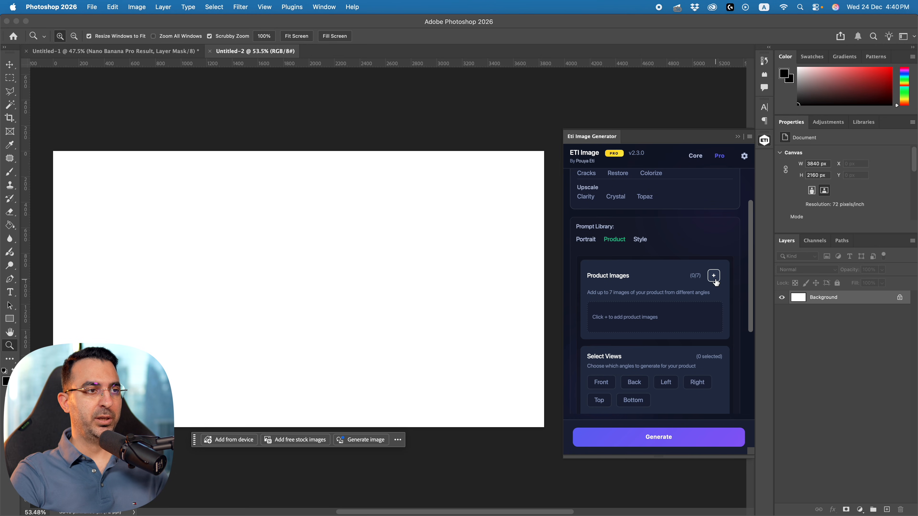
{"action": "left_click", "coordinate": [713, 275]}
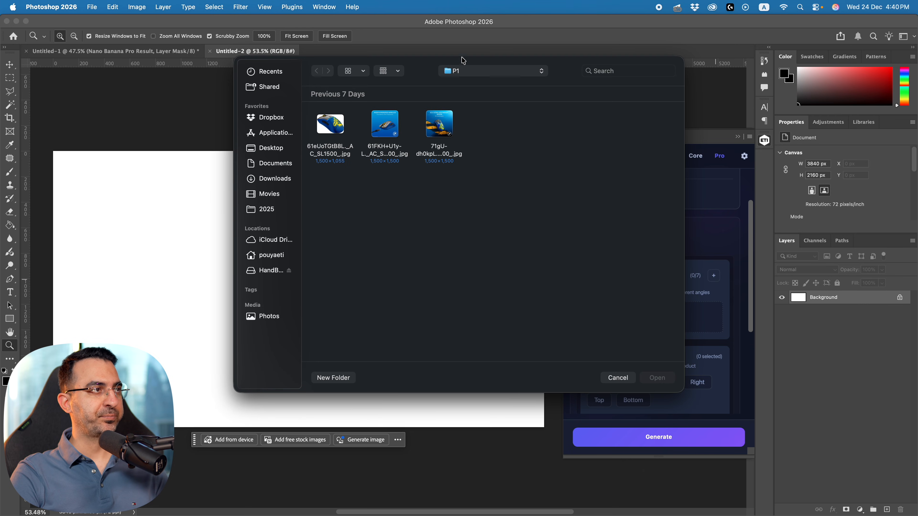
{"action": "left_click", "coordinate": [466, 79]}
{"action": "left_click", "coordinate": [478, 84]}
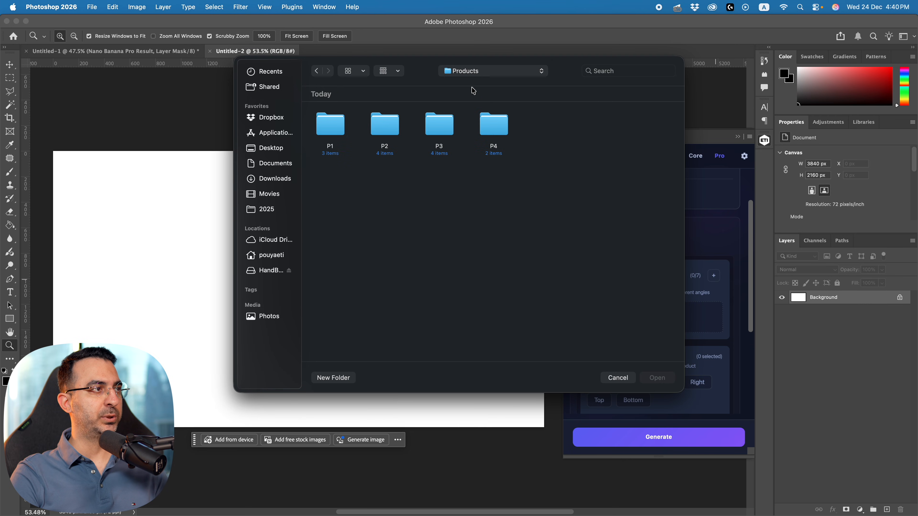
{"action": "double_click", "coordinate": [394, 128]}
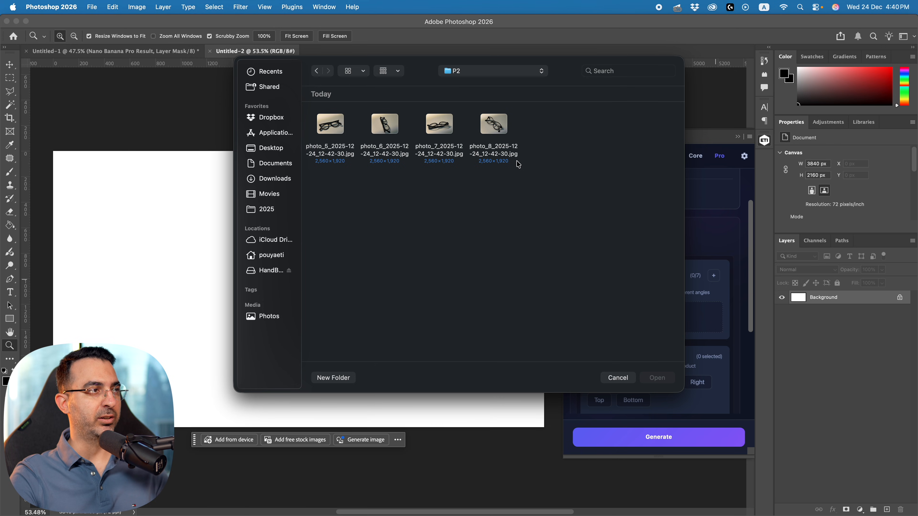
{"action": "left_click_drag", "start_coordinate": [571, 178], "coordinate": [287, 108]}
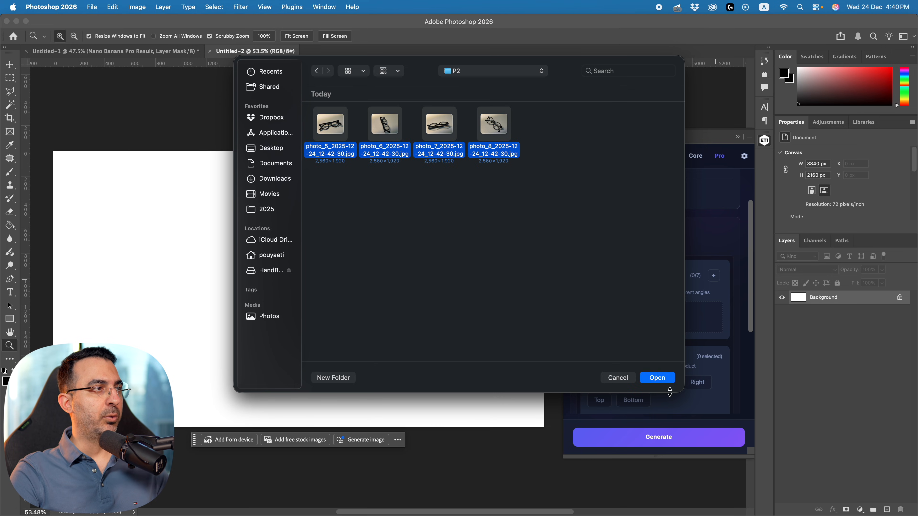
{"action": "left_click", "coordinate": [657, 379]}
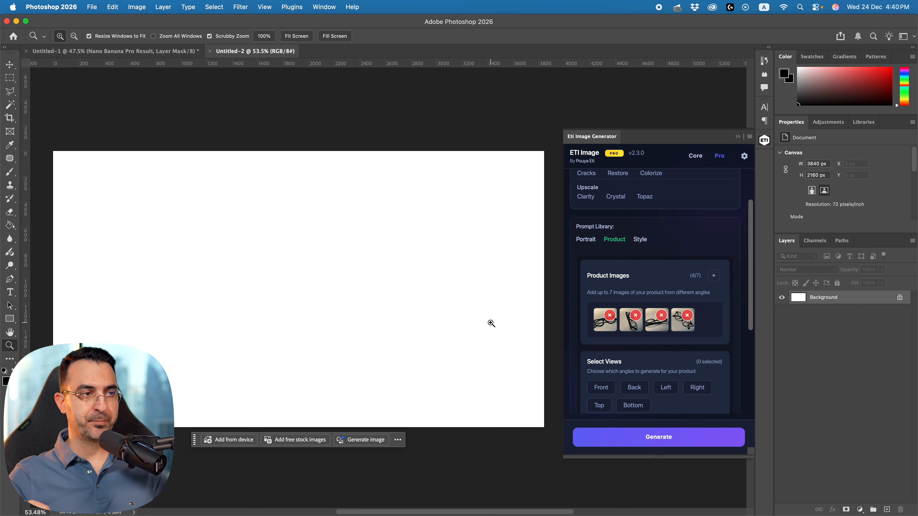
Choose the Front, Back, Left and Right views for the generated product images.
{"action": "scroll", "coordinate": [676, 336], "scroll_direction": "down", "scroll_amount": 3}
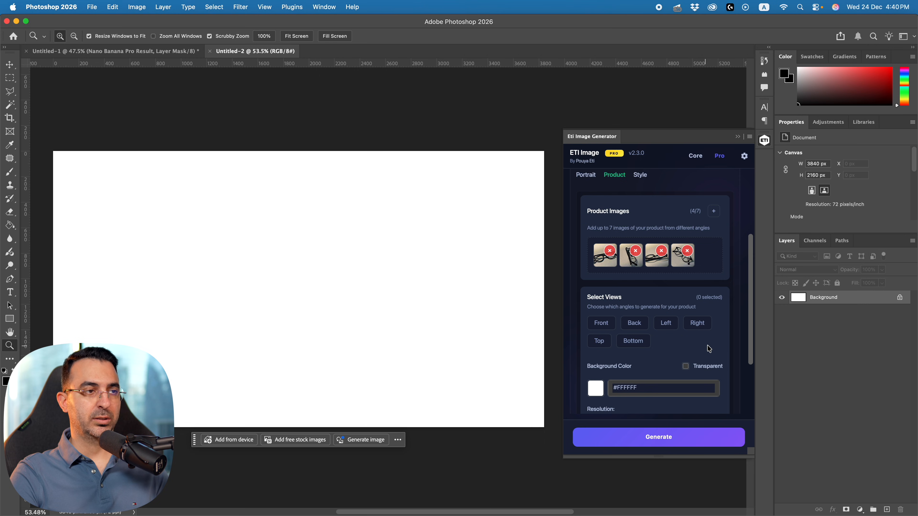
{"action": "left_click", "coordinate": [601, 325]}
{"action": "left_click", "coordinate": [635, 324]}
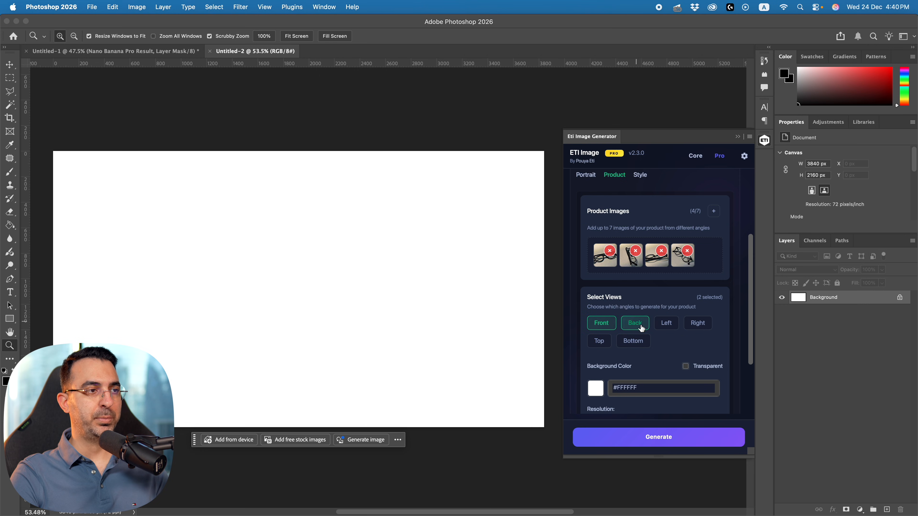
{"action": "left_click", "coordinate": [667, 324]}
{"action": "left_click", "coordinate": [701, 328]}
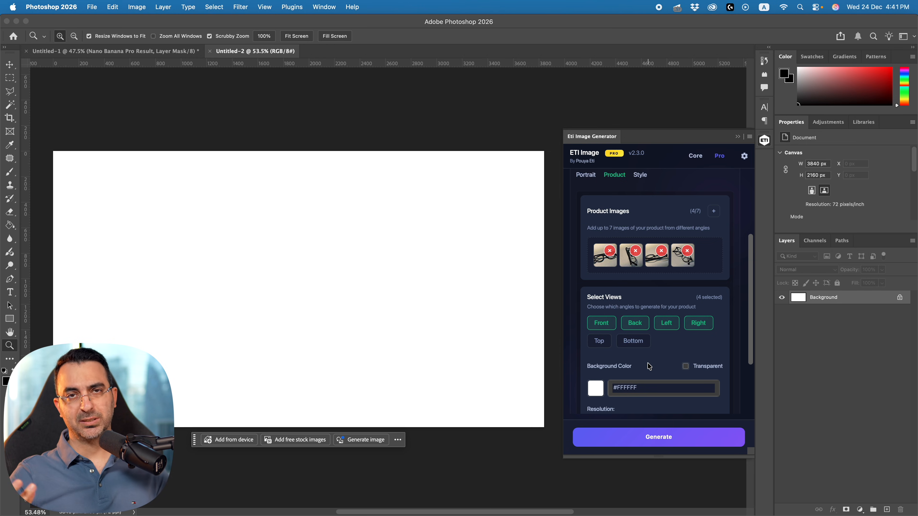
Set the background color of the product views to #00FFAE.
{"action": "scroll", "coordinate": [682, 350], "scroll_direction": "down", "scroll_amount": 3}
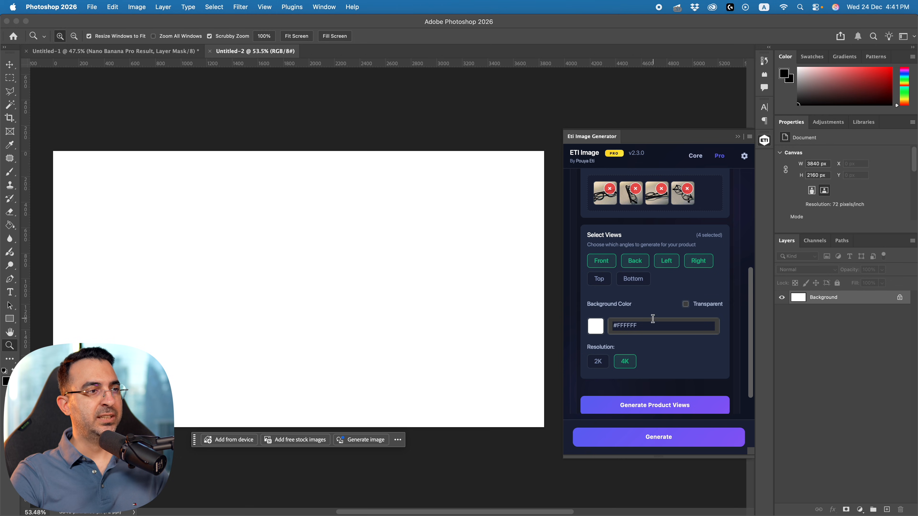
{"action": "scroll", "coordinate": [652, 319], "scroll_direction": "down", "scroll_amount": 2}
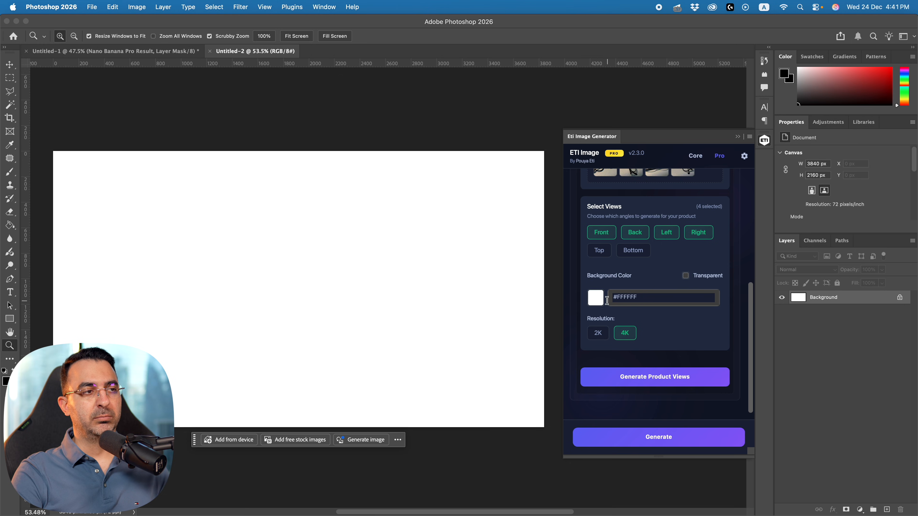
{"action": "left_click", "coordinate": [599, 306]}
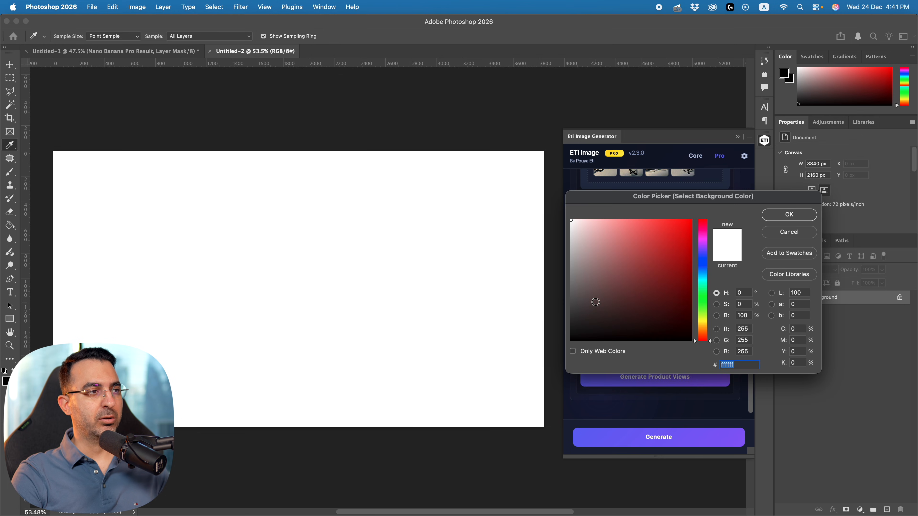
{"action": "left_click_drag", "start_coordinate": [645, 267], "coordinate": [657, 241]}
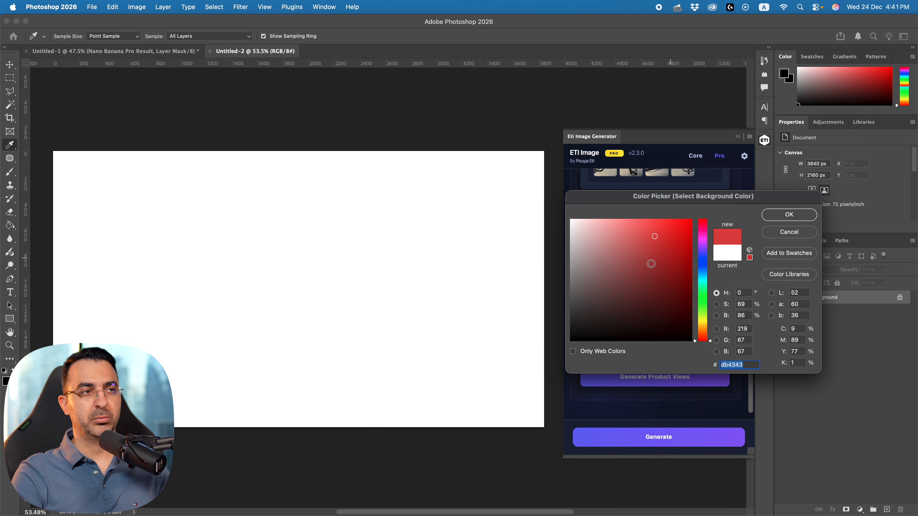
{"action": "type", "text": "00ffae"}
{"action": "left_click", "coordinate": [805, 214]}
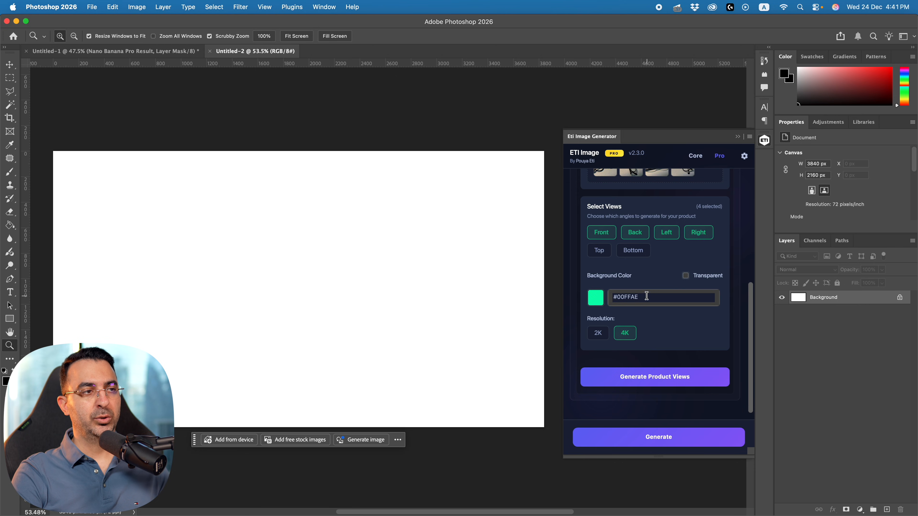
Generate the product views with a transparent background into a rectangular selection covering the whole canvas.
{"action": "left_click", "coordinate": [694, 278]}
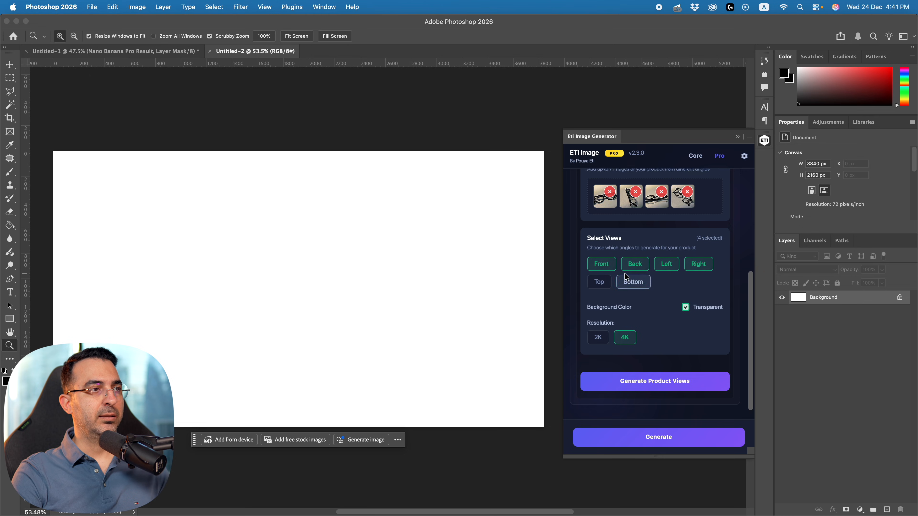
{"action": "key", "text": "m"}
{"action": "left_click_drag", "start_coordinate": [54, 152], "coordinate": [695, 486]}
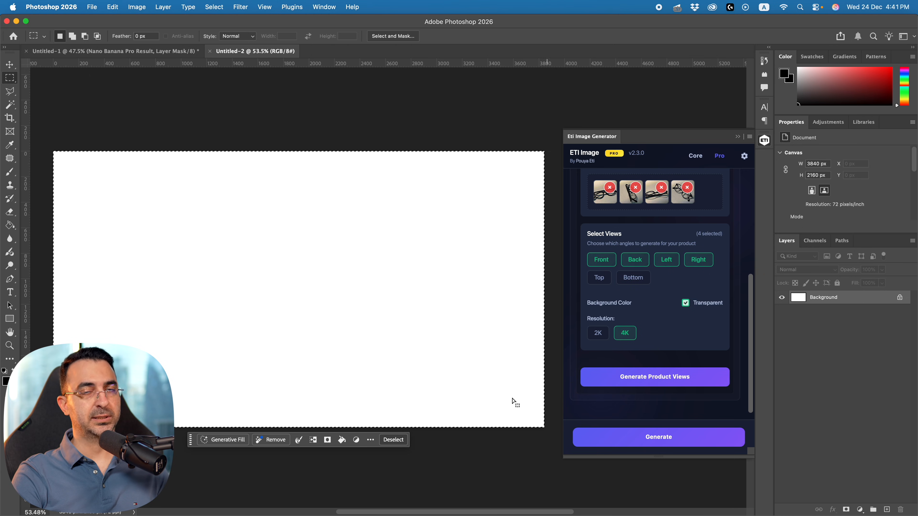
{"action": "left_click", "coordinate": [667, 386]}
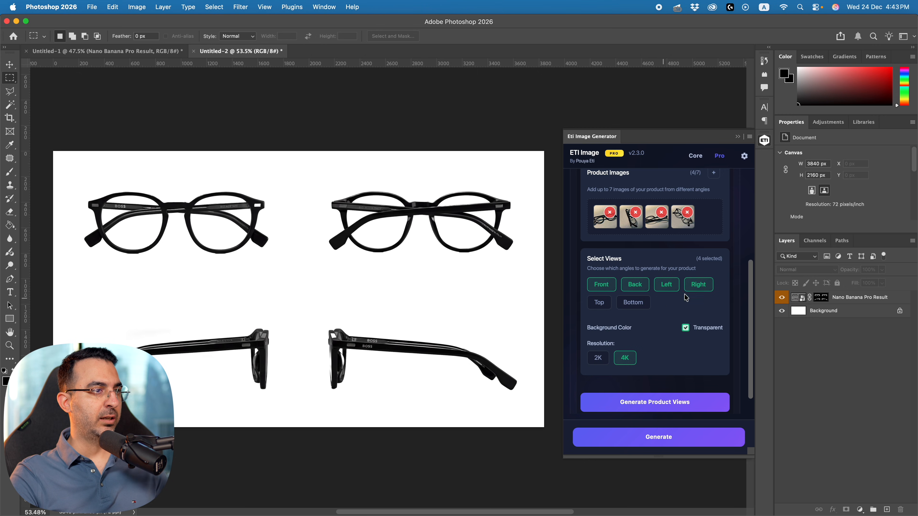
Zoom in on the generated front view of the glasses and examine the BOSS lettering and frame details.
{"action": "key", "text": "z"}
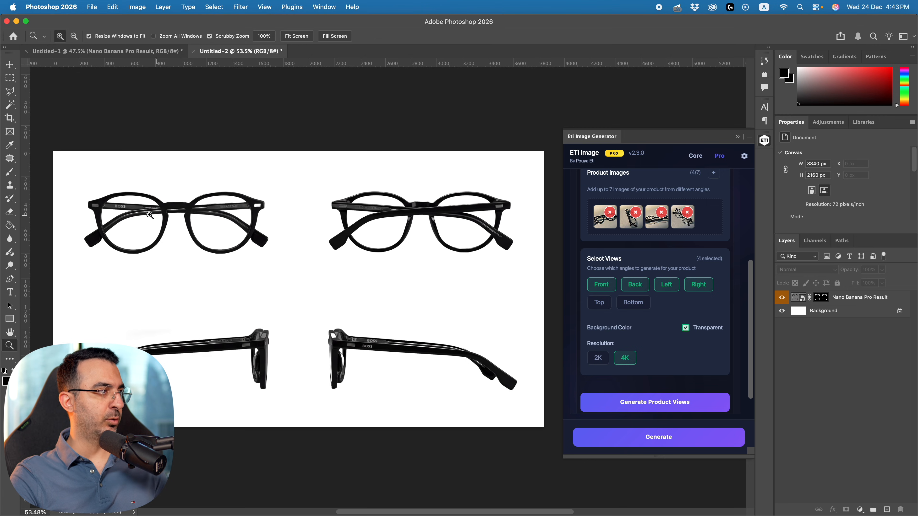
{"action": "left_click_drag", "start_coordinate": [174, 208], "coordinate": [361, 221]}
{"action": "left_click_drag", "start_coordinate": [103, 197], "coordinate": [159, 208]}
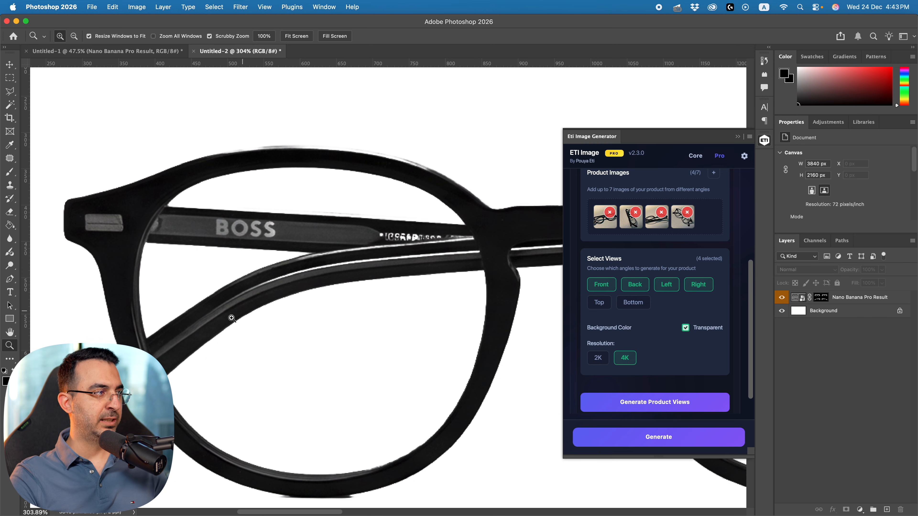
Examine the BIO ACETATE lettering on the generated front view of the glasses and look over the other views.
{"action": "left_click_drag", "start_coordinate": [341, 297], "coordinate": [310, 297]}
{"action": "left_click_drag", "start_coordinate": [324, 286], "coordinate": [195, 289]}
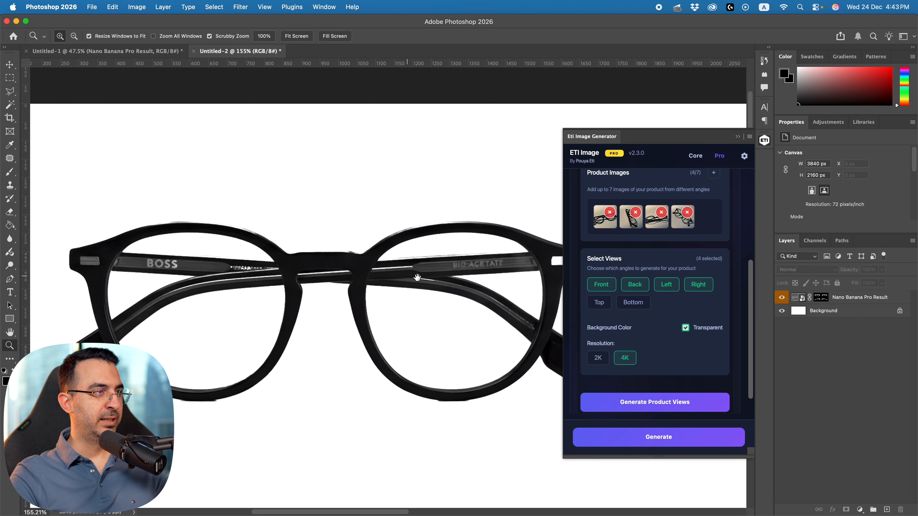
{"action": "left_click_drag", "start_coordinate": [409, 279], "coordinate": [322, 283]}
{"action": "left_click_drag", "start_coordinate": [403, 270], "coordinate": [419, 263]}
{"action": "left_click_drag", "start_coordinate": [327, 271], "coordinate": [461, 259]}
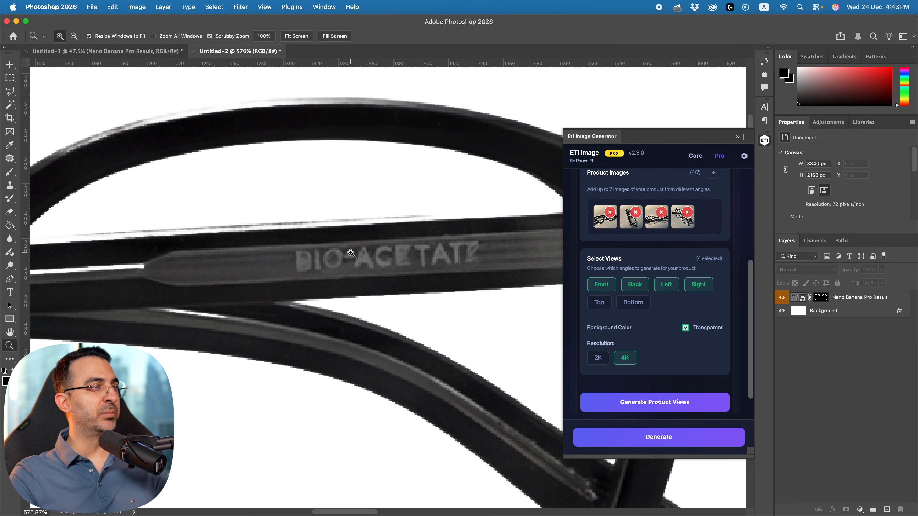
{"action": "left_click_drag", "start_coordinate": [378, 255], "coordinate": [192, 241]}
{"action": "left_click_drag", "start_coordinate": [416, 224], "coordinate": [430, 221]}
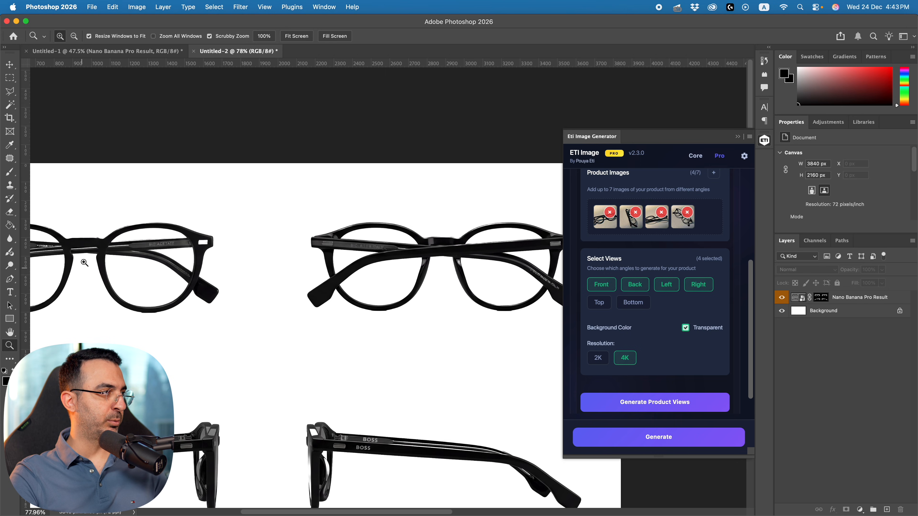
{"action": "scroll", "coordinate": [253, 258], "scroll_direction": "right", "scroll_amount": 3}
{"action": "left_click_drag", "start_coordinate": [252, 261], "coordinate": [384, 266]}
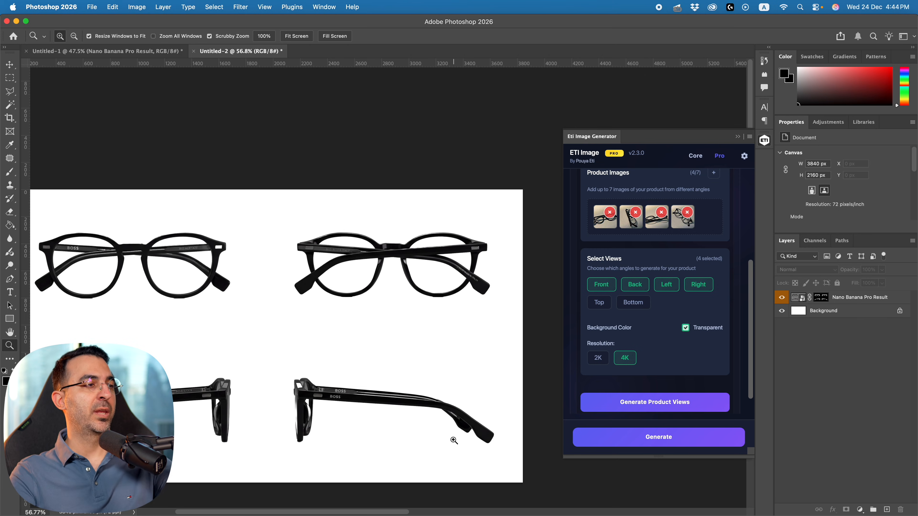
{"action": "left_click_drag", "start_coordinate": [348, 383], "coordinate": [348, 329]}
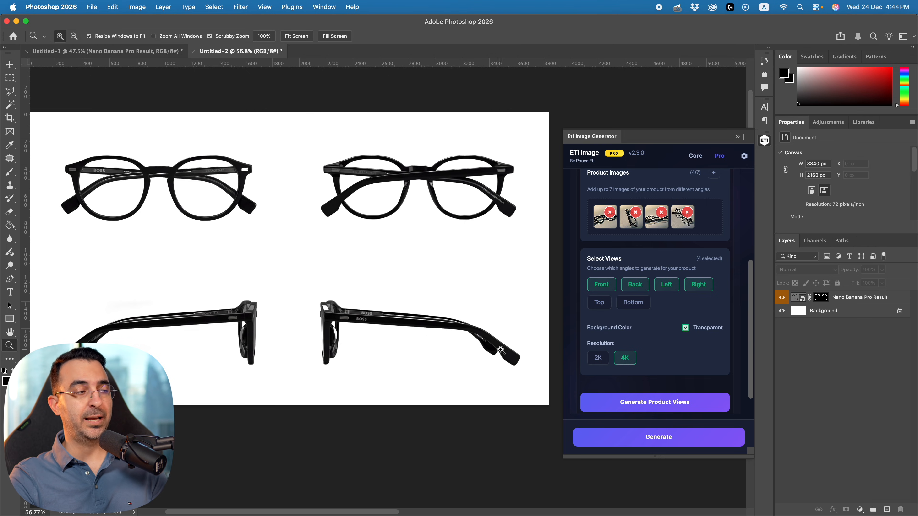
Inspect the BOSS lettering, hinge and full temple length on the generated side view of the glasses.
{"action": "left_click_drag", "start_coordinate": [363, 335], "coordinate": [327, 306]}
{"action": "left_click_drag", "start_coordinate": [348, 345], "coordinate": [366, 242]}
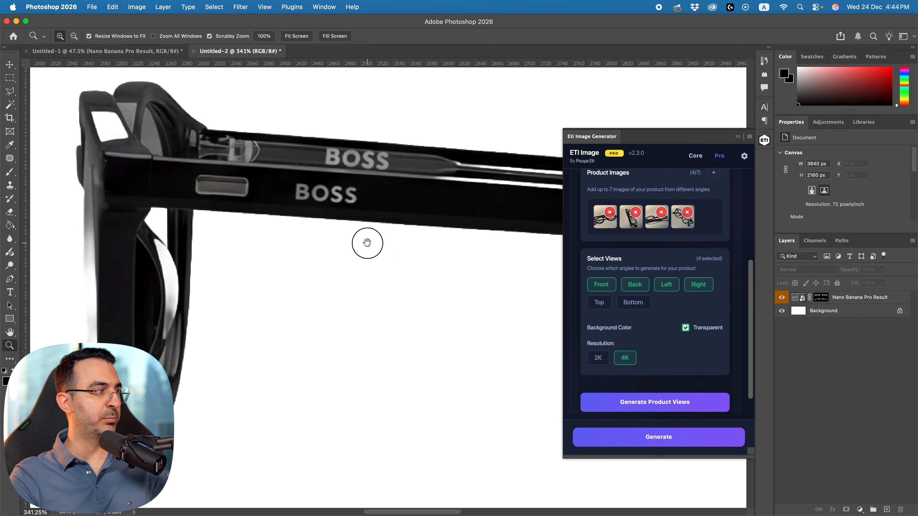
{"action": "left_click_drag", "start_coordinate": [289, 304], "coordinate": [95, 310]}
{"action": "left_click_drag", "start_coordinate": [442, 266], "coordinate": [178, 276]}
{"action": "left_click_drag", "start_coordinate": [380, 266], "coordinate": [340, 272]}
{"action": "left_click_drag", "start_coordinate": [440, 304], "coordinate": [668, 352]}
{"action": "left_click_drag", "start_coordinate": [452, 238], "coordinate": [390, 260]}
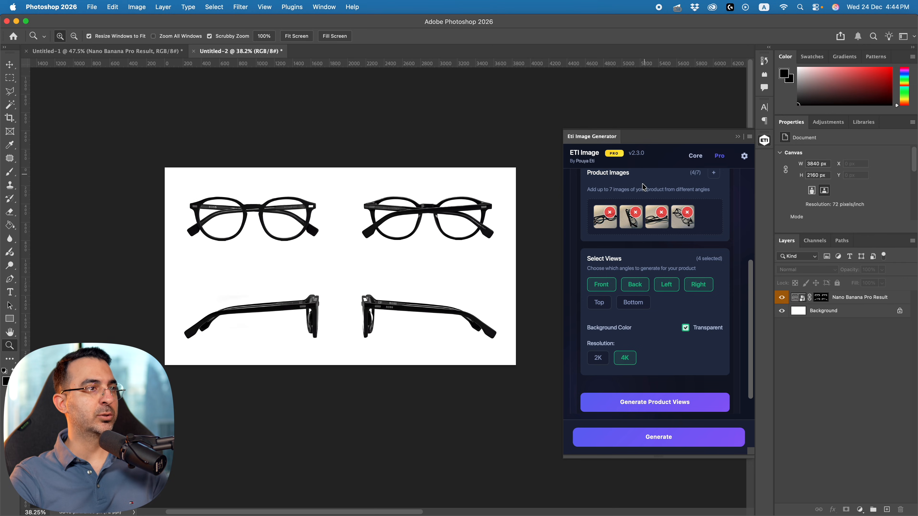
Remove all four eyeglasses photos from the product images and hide the generated glasses layer.
{"action": "left_click", "coordinate": [610, 213]}
{"action": "left_click", "coordinate": [610, 212]}
{"action": "left_click", "coordinate": [610, 212]}
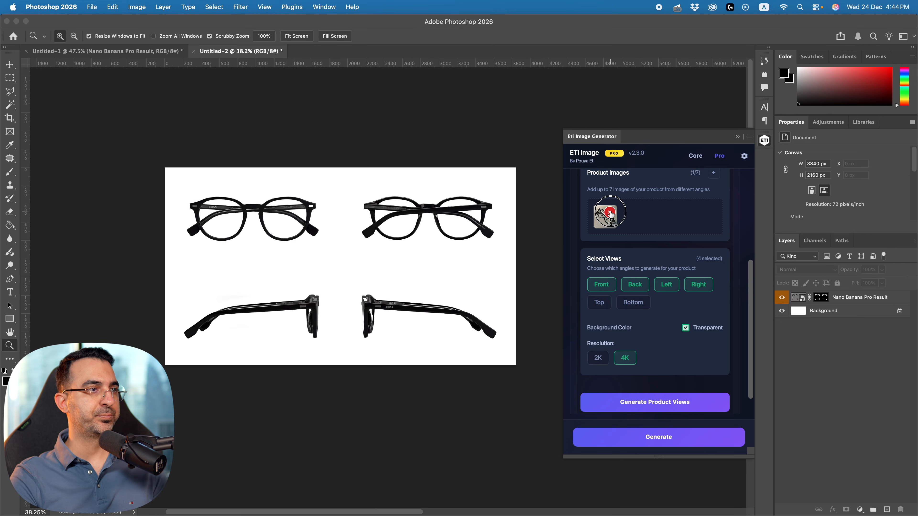
{"action": "left_click", "coordinate": [610, 213]}
{"action": "left_click_drag", "start_coordinate": [420, 273], "coordinate": [351, 298]}
{"action": "left_click", "coordinate": [781, 298]}
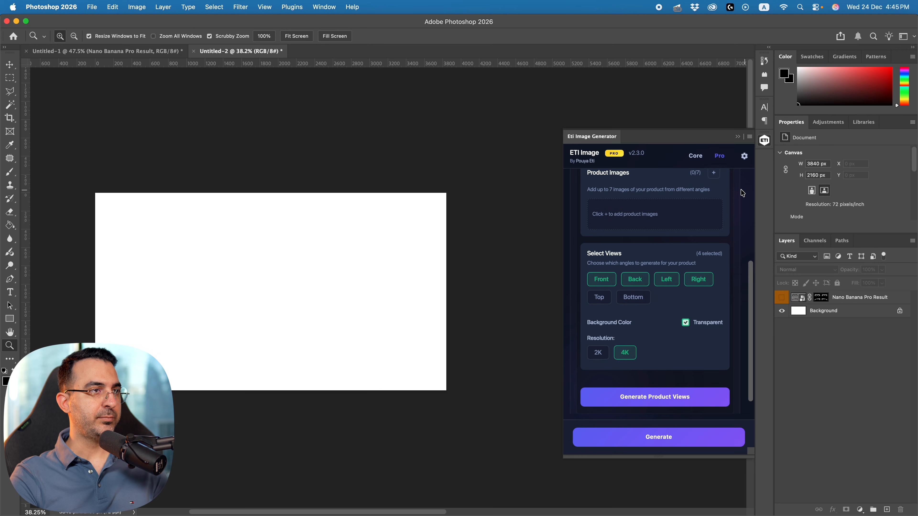
Add the four earbud case photos from the P3 folder as product images.
{"action": "left_click", "coordinate": [714, 173]}
{"action": "left_click", "coordinate": [464, 71]}
{"action": "left_click", "coordinate": [464, 83]}
{"action": "double_click", "coordinate": [439, 125]}
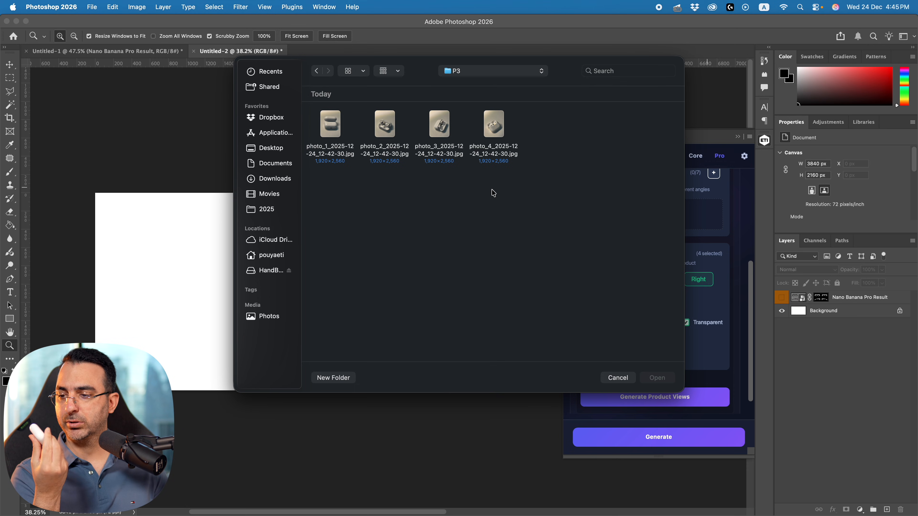
{"action": "left_click_drag", "start_coordinate": [553, 176], "coordinate": [274, 120]}
{"action": "left_click", "coordinate": [659, 381]}
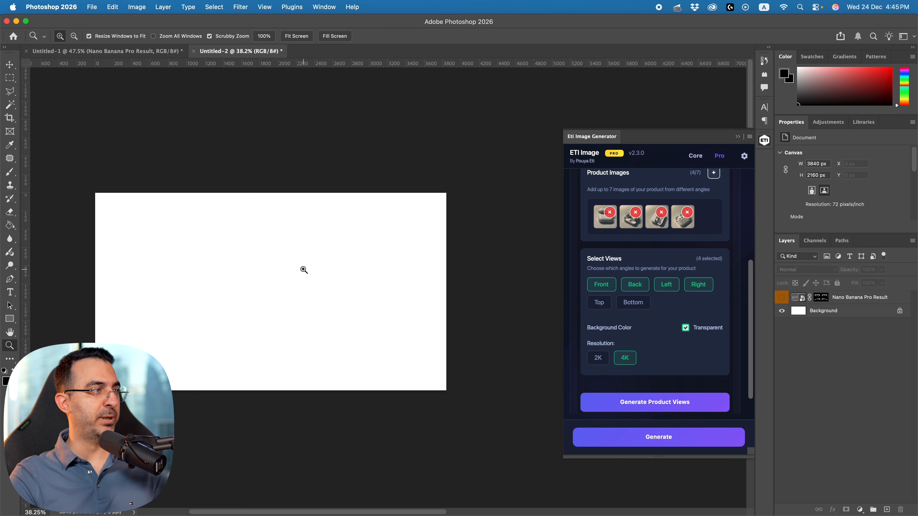
Select the whole canvas and generate the earbuds' product views with a transparent background at 4K.
{"action": "left_click", "coordinate": [10, 78]}
{"action": "key", "text": "super+a"}
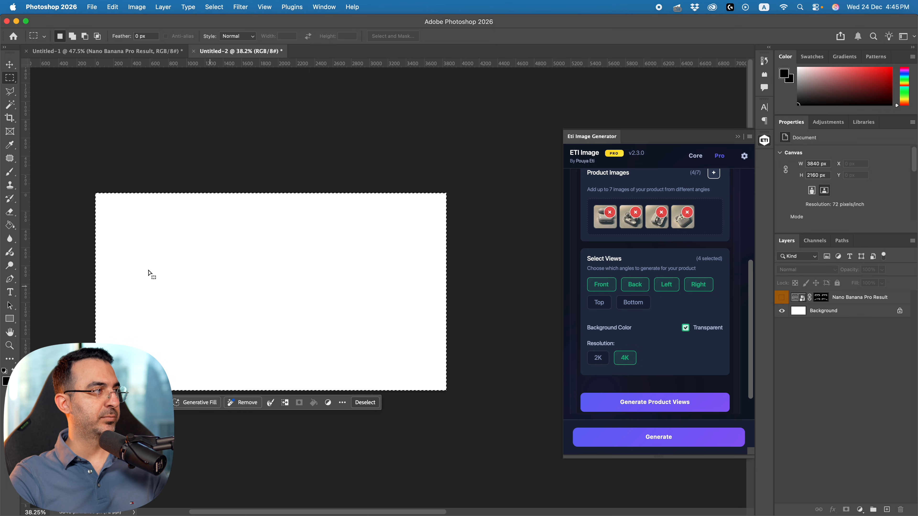
{"action": "left_click", "coordinate": [656, 402]}
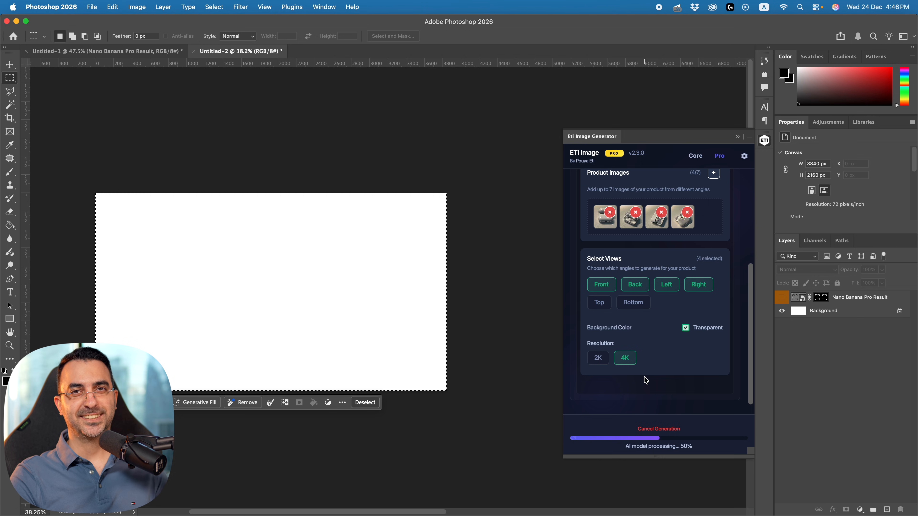
Examine the generated back and side views of the earbud case up close.
{"action": "key", "text": "z"}
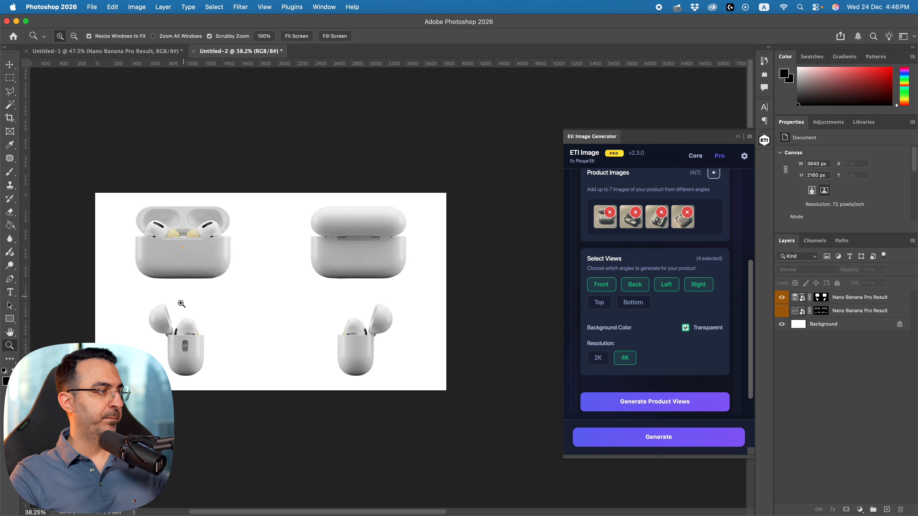
{"action": "left_click_drag", "start_coordinate": [202, 308], "coordinate": [281, 280]}
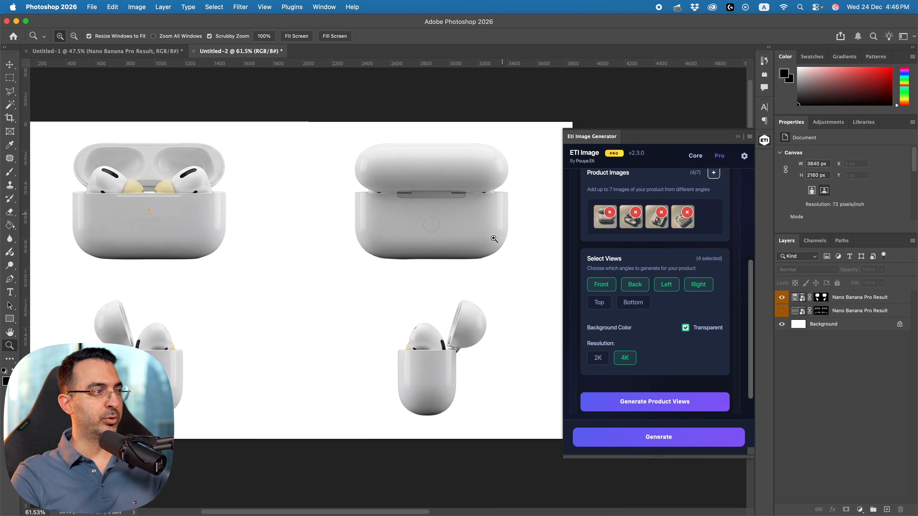
{"action": "left_click_drag", "start_coordinate": [449, 246], "coordinate": [366, 383]}
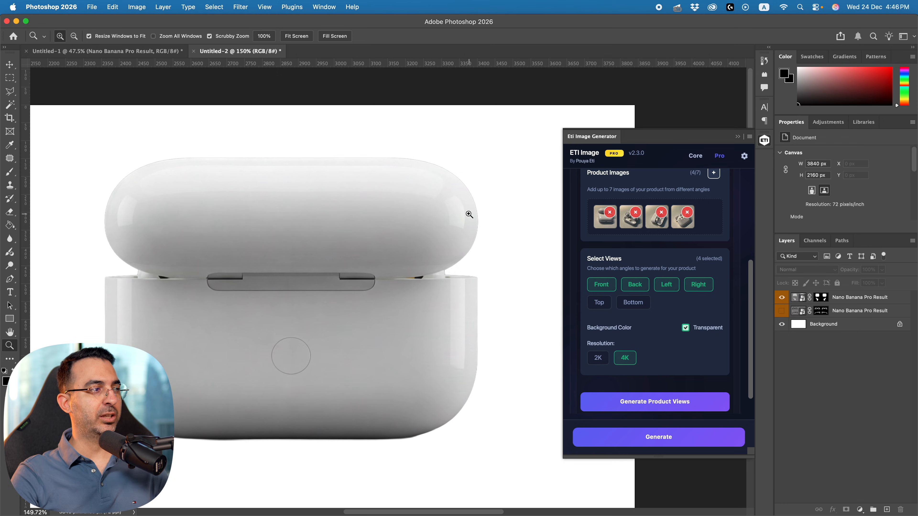
{"action": "left_click_drag", "start_coordinate": [455, 299], "coordinate": [435, 120]}
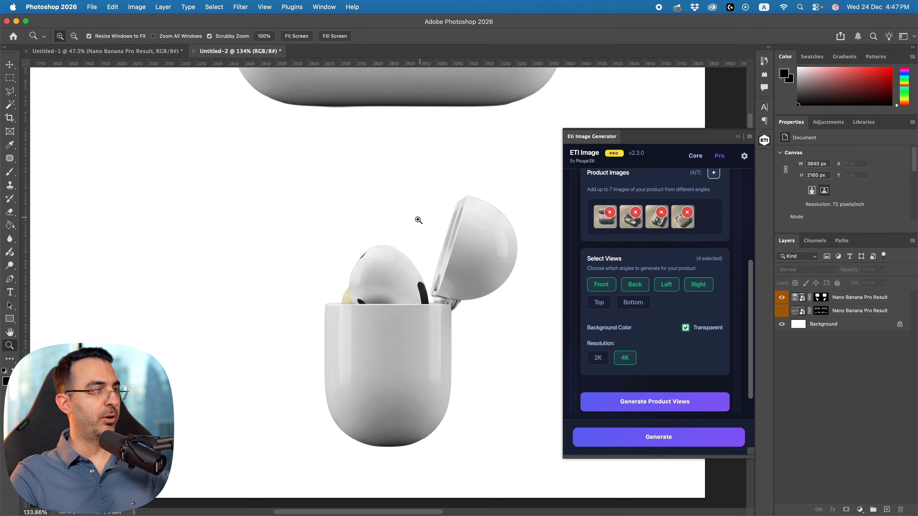
{"action": "left_click_drag", "start_coordinate": [418, 221], "coordinate": [353, 272]}
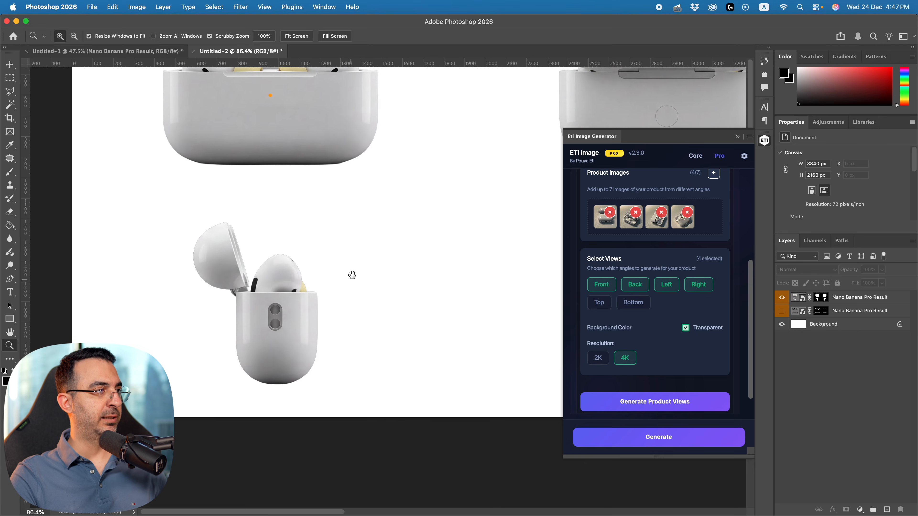
{"action": "scroll", "coordinate": [307, 199], "scroll_direction": "up", "scroll_amount": 5}
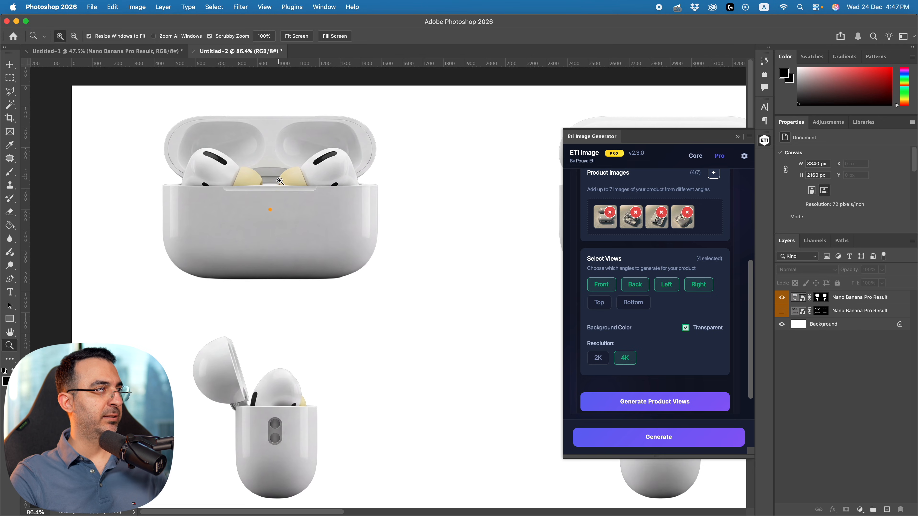
Inspect the ear tips and case details on the front view of the earbuds, and review all four views together.
{"action": "left_click_drag", "start_coordinate": [288, 176], "coordinate": [313, 174]}
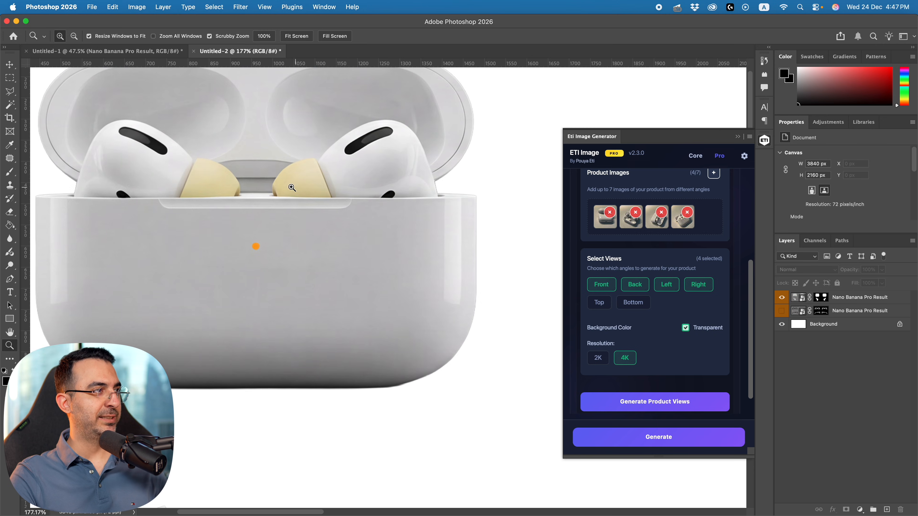
{"action": "left_click_drag", "start_coordinate": [317, 172], "coordinate": [274, 170]}
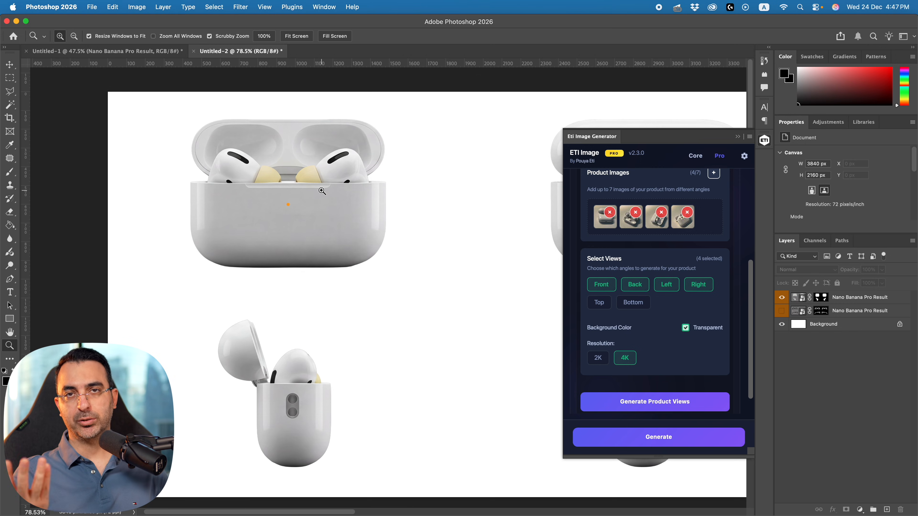
{"action": "left_click_drag", "start_coordinate": [355, 201], "coordinate": [205, 183]}
{"action": "left_click_drag", "start_coordinate": [269, 166], "coordinate": [249, 166]}
{"action": "left_click_drag", "start_coordinate": [315, 156], "coordinate": [318, 207]}
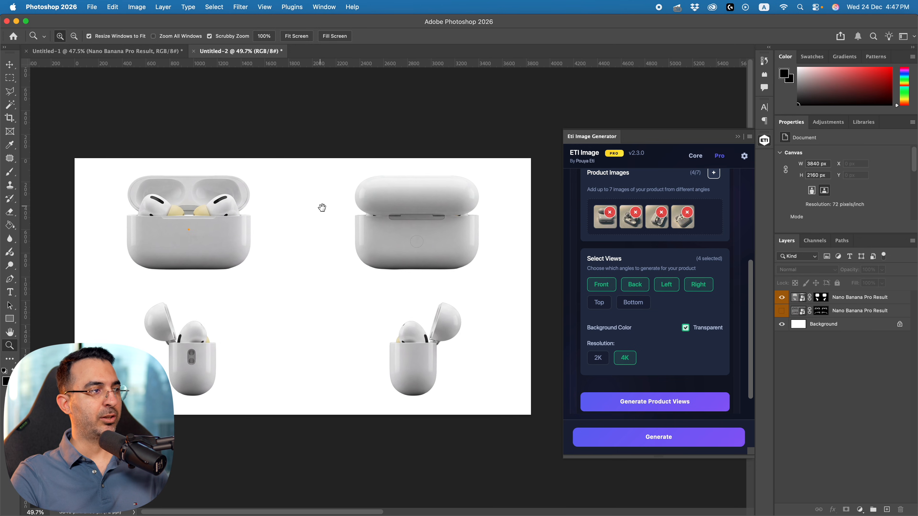
{"action": "left_click_drag", "start_coordinate": [203, 213], "coordinate": [217, 216]}
{"action": "left_click_drag", "start_coordinate": [285, 232], "coordinate": [261, 225]}
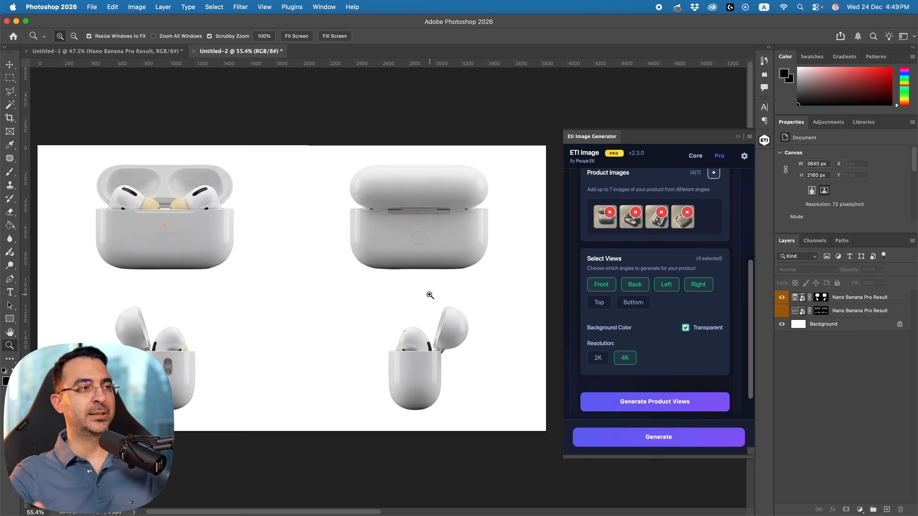
Clear the four earbud photos from the product images and hide the generated earbuds layer.
{"action": "left_click", "coordinate": [609, 213]}
{"action": "left_click", "coordinate": [609, 214]}
{"action": "left_click", "coordinate": [609, 213]}
{"action": "left_click", "coordinate": [609, 213]}
{"action": "left_click", "coordinate": [782, 297]}
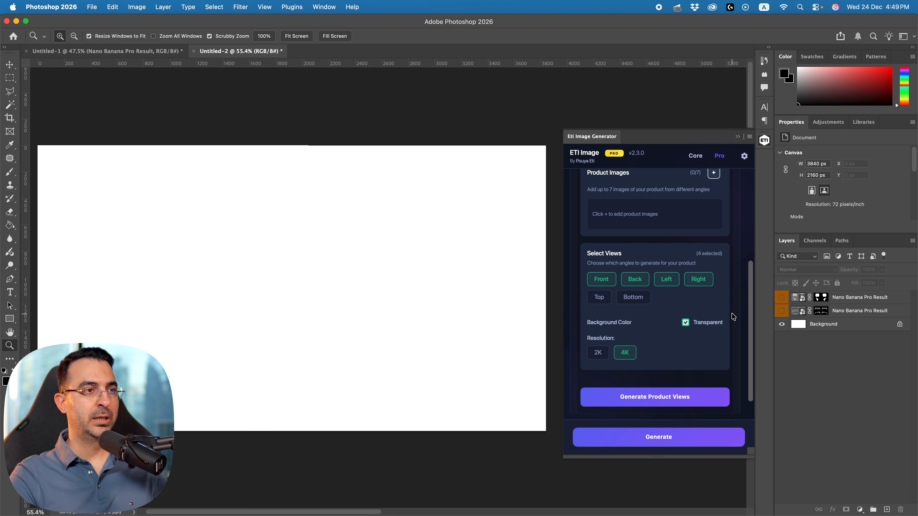
Add the three gaming mouse photos from the P1 folder as product images.
{"action": "left_click", "coordinate": [714, 173]}
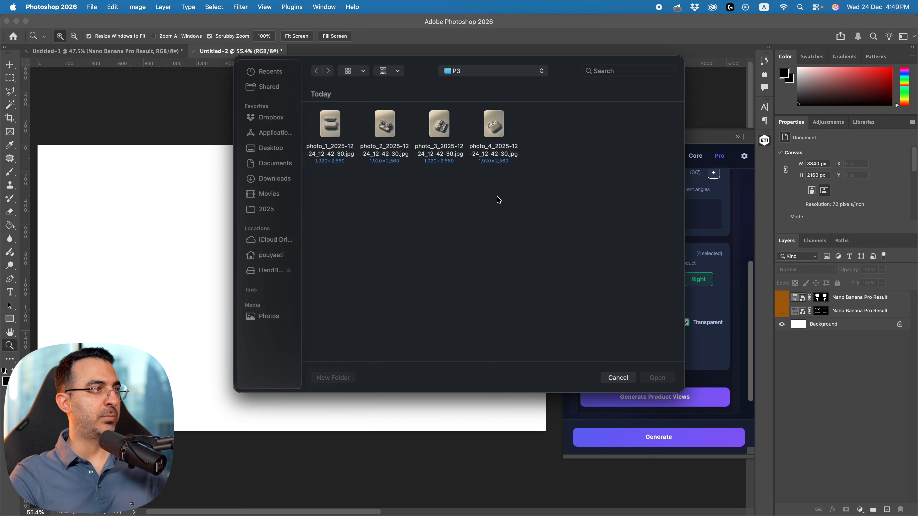
{"action": "left_click", "coordinate": [511, 72]}
{"action": "left_click", "coordinate": [469, 83]}
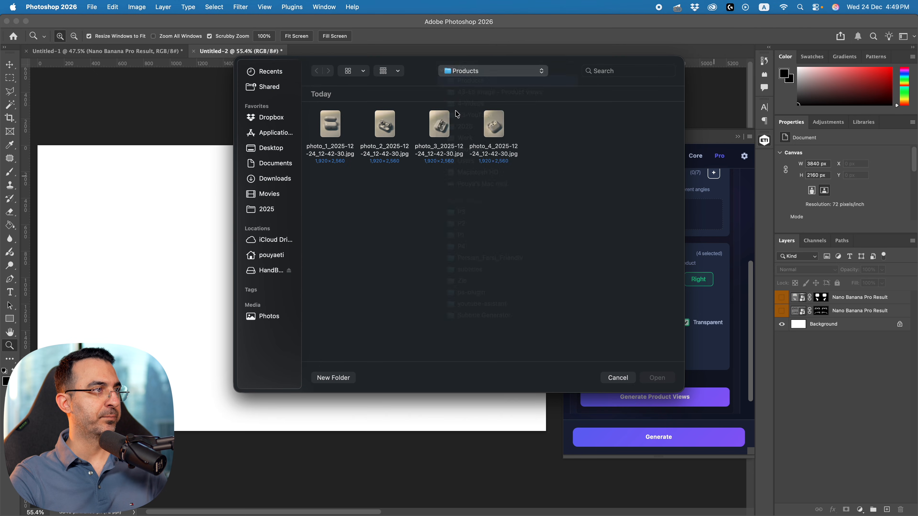
{"action": "double_click", "coordinate": [345, 134]}
{"action": "left_click_drag", "start_coordinate": [508, 174], "coordinate": [311, 115]}
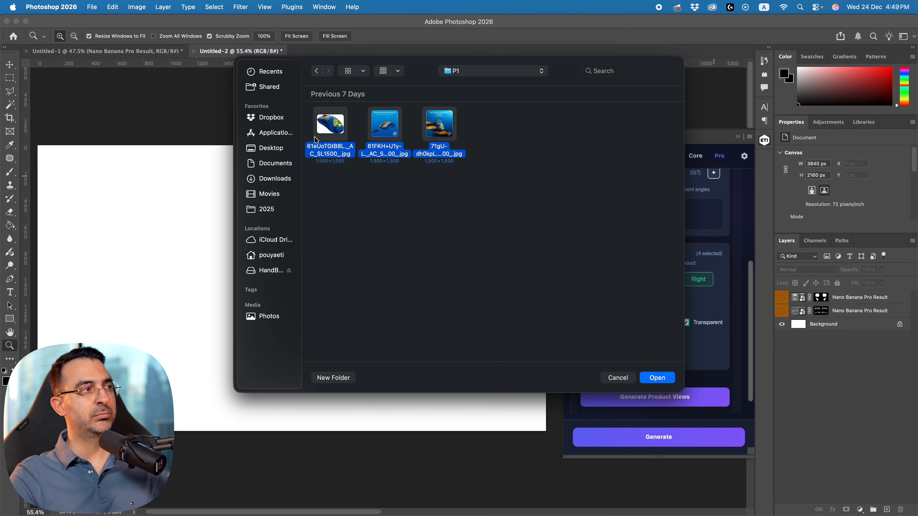
{"action": "left_click", "coordinate": [653, 377]}
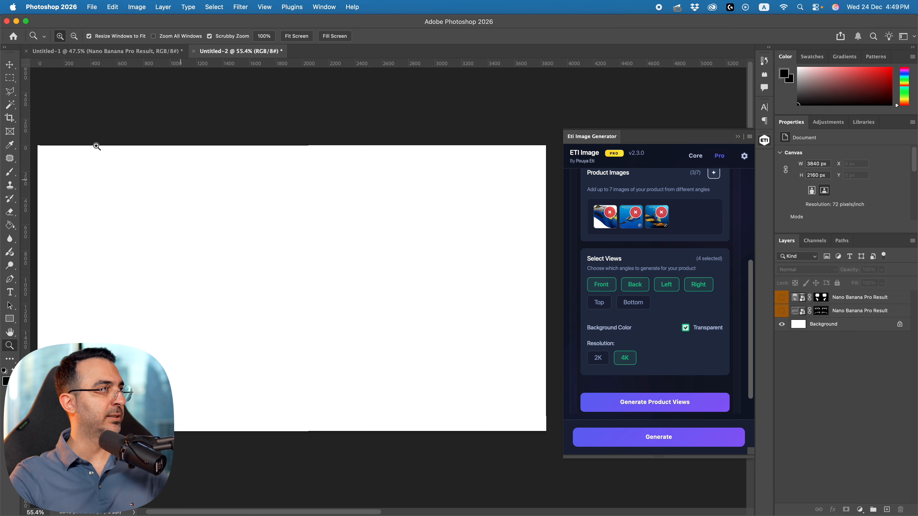
Select the entire canvas and generate Front, Back, Left and Right views of the gaming mouse at 4K.
{"action": "left_click", "coordinate": [10, 79]}
{"action": "key", "text": "super+a"}
{"action": "left_click", "coordinate": [656, 402]}
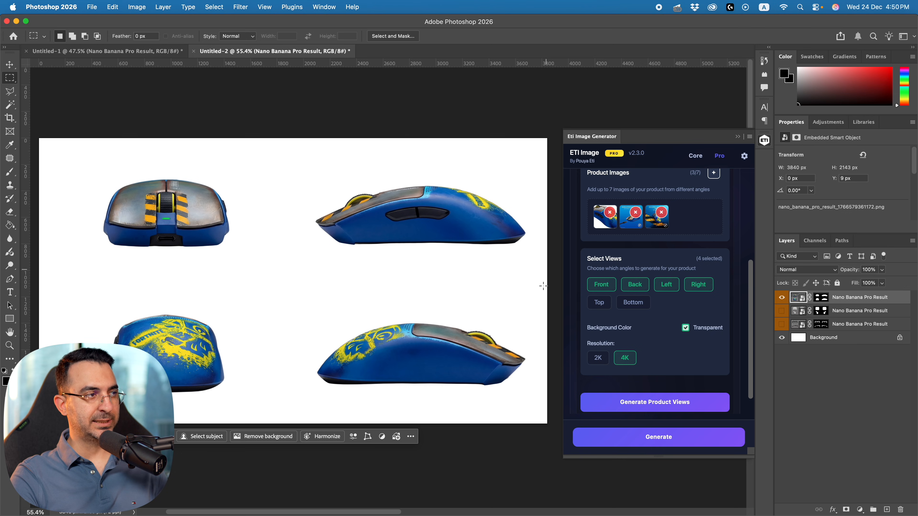
Examine the generated mouse views up close, checking the yellow graphics, scroll wheel and side buttons.
{"action": "key", "text": "z"}
{"action": "left_click_drag", "start_coordinate": [416, 217], "coordinate": [398, 215]}
{"action": "left_click_drag", "start_coordinate": [443, 354], "coordinate": [303, 312]}
{"action": "scroll", "coordinate": [303, 312], "scroll_direction": "down", "scroll_amount": 3}
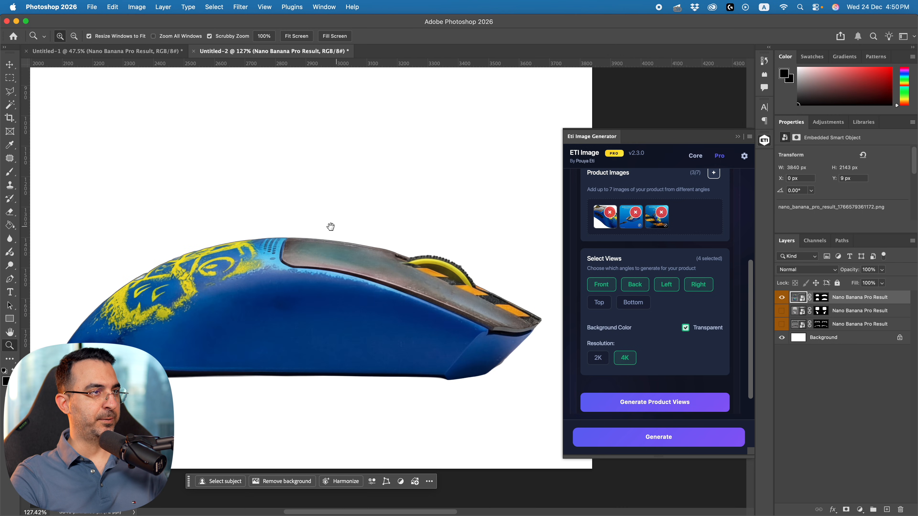
{"action": "scroll", "coordinate": [330, 227], "scroll_direction": "down", "scroll_amount": 5}
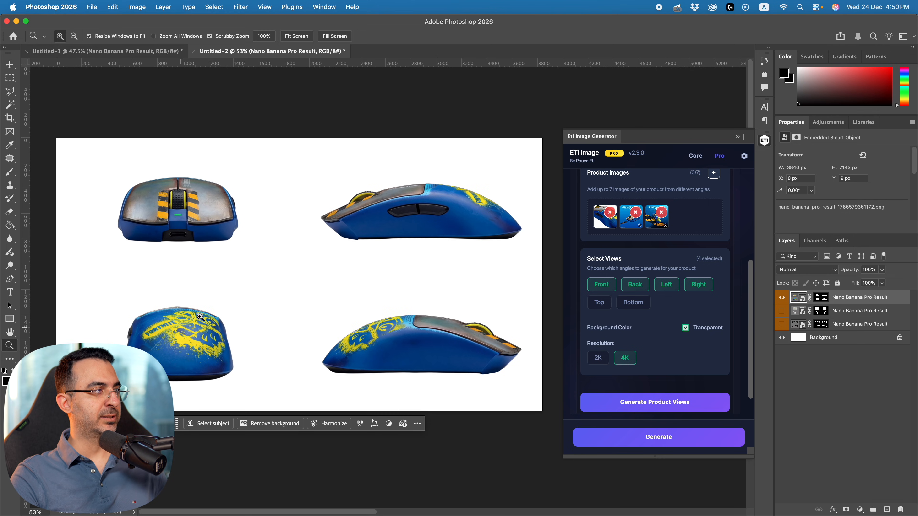
{"action": "left_click_drag", "start_coordinate": [182, 202], "coordinate": [378, 232]}
{"action": "left_click_drag", "start_coordinate": [417, 207], "coordinate": [313, 204]}
{"action": "left_click_drag", "start_coordinate": [457, 273], "coordinate": [464, 267]}
{"action": "left_click_drag", "start_coordinate": [274, 349], "coordinate": [404, 314]}
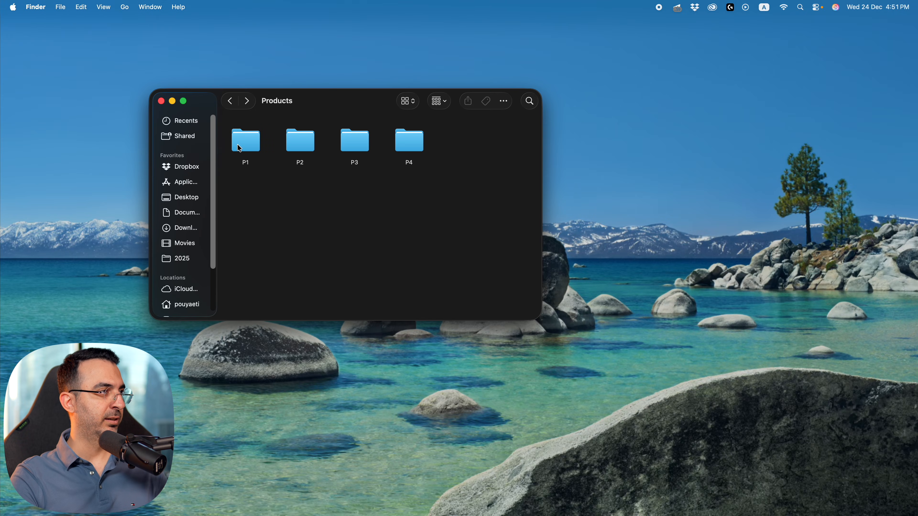
Switch to Finder and open the source mouse photo 61FKH+U1y-L._AC_SL1500_.jpg from the P1 folder in Preview.
{"action": "double_click", "coordinate": [241, 149]}
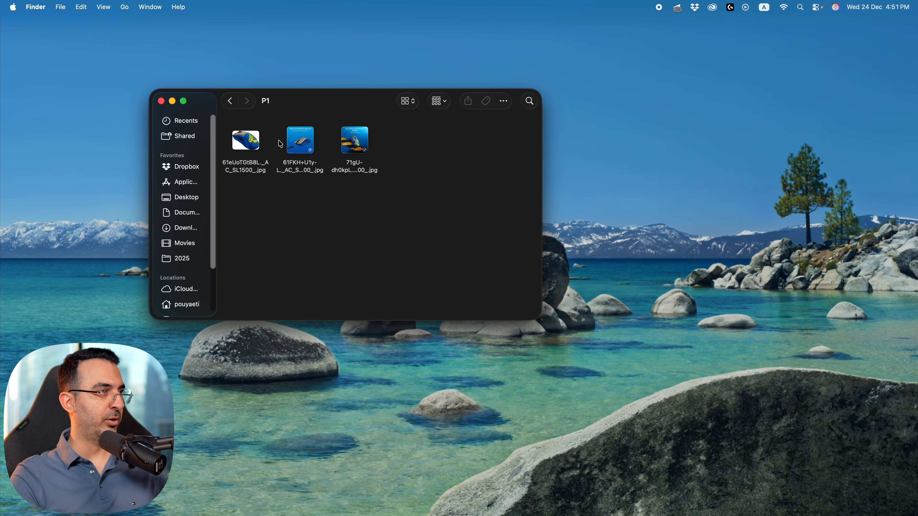
{"action": "left_click", "coordinate": [300, 146]}
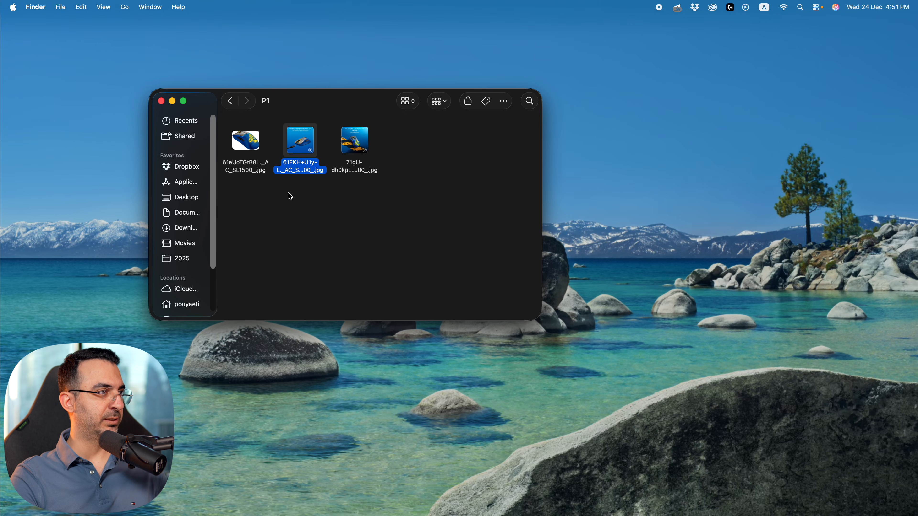
{"action": "double_click", "coordinate": [294, 168]}
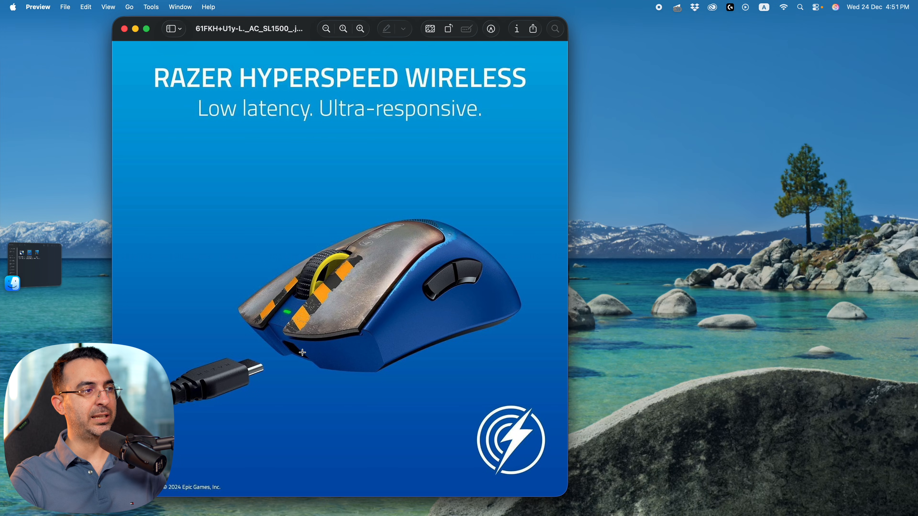
Close the source mouse photo, return to Photoshop and examine the front mouse view's port and scroll wheel, ending with all four views.
{"action": "left_click", "coordinate": [124, 29]}
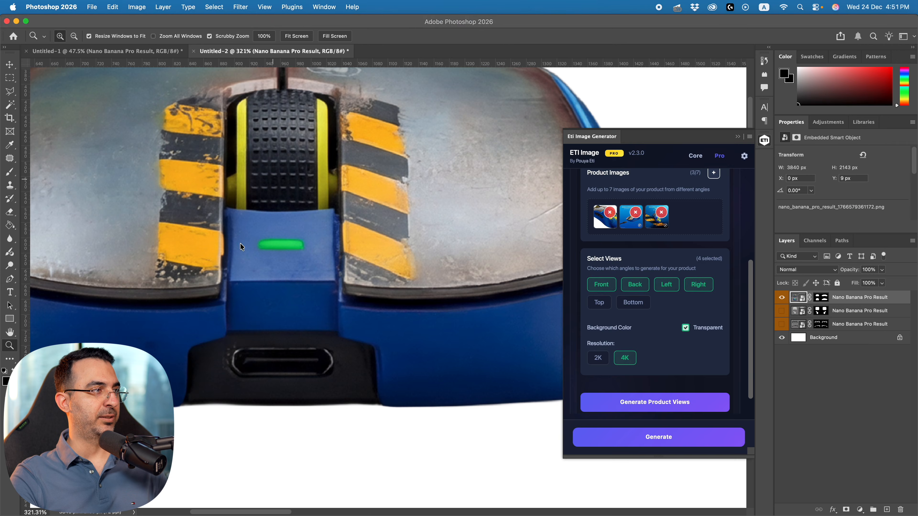
{"action": "left_click_drag", "start_coordinate": [271, 355], "coordinate": [237, 355]}
{"action": "left_click_drag", "start_coordinate": [338, 398], "coordinate": [322, 186]}
{"action": "left_click_drag", "start_coordinate": [320, 209], "coordinate": [152, 273]}
{"action": "left_click_drag", "start_coordinate": [377, 204], "coordinate": [347, 234]}
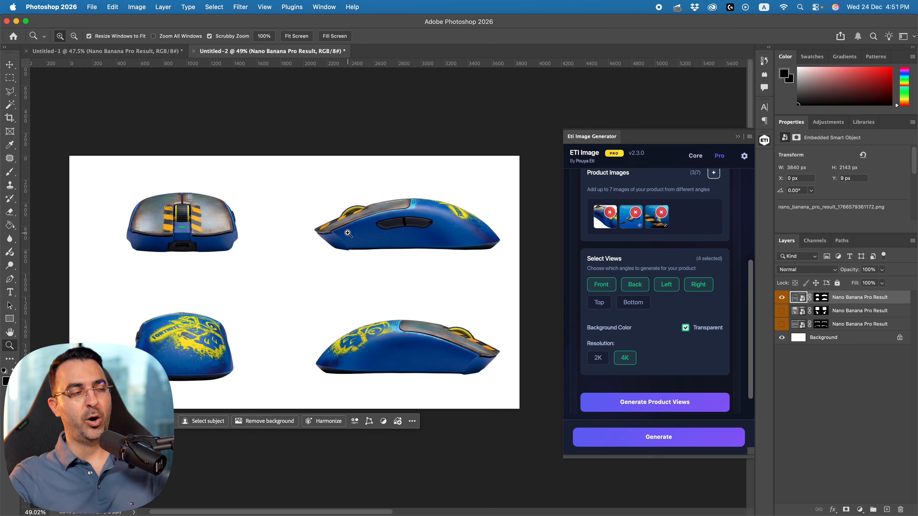
Remove the three gaming mouse photos from the product images and hide the generated mouse layer.
{"action": "left_click", "coordinate": [636, 213]}
{"action": "left_click", "coordinate": [636, 213]}
{"action": "left_click", "coordinate": [609, 213]}
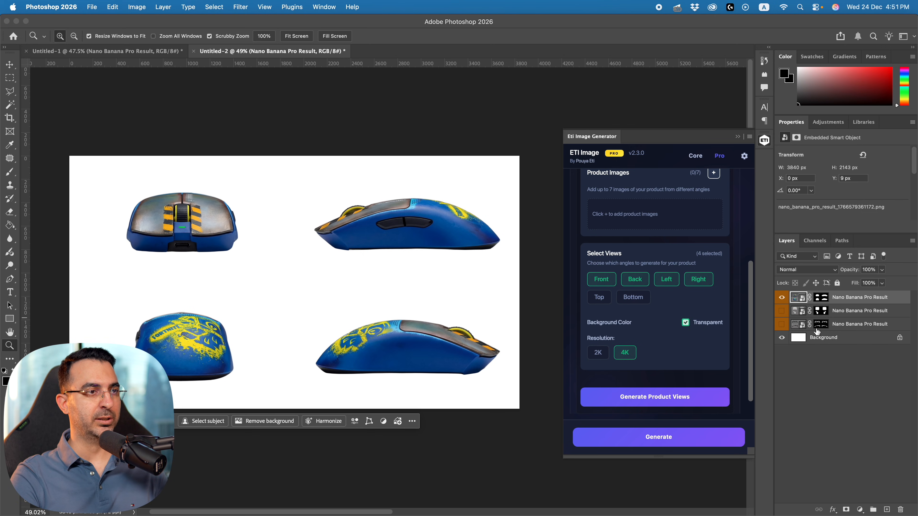
{"action": "left_click", "coordinate": [780, 297]}
{"action": "left_click", "coordinate": [430, 233]}
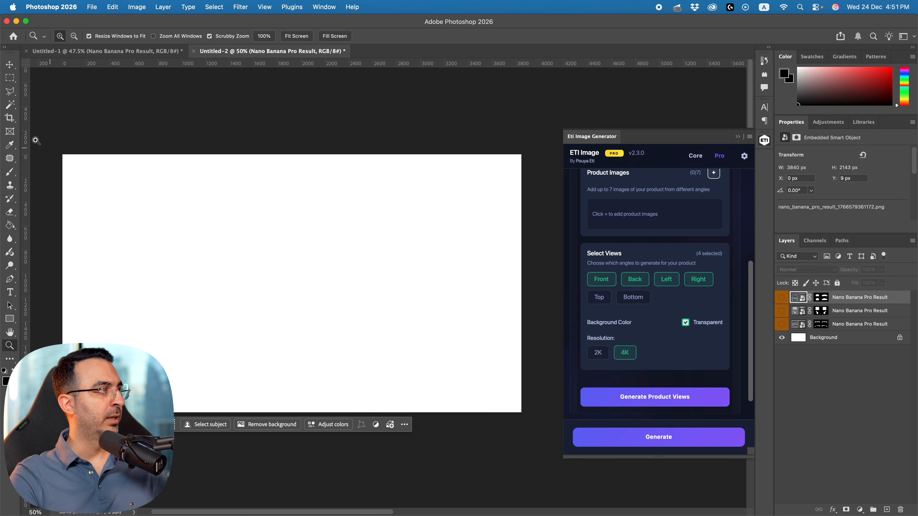
Select the entire canvas and add the headphone photo 51L26KIHYeL._AC_SL1000_.jpg from the P4 folder as a product image.
{"action": "left_click", "coordinate": [13, 83]}
{"action": "key", "text": "super+a"}
{"action": "scroll", "coordinate": [709, 204], "scroll_direction": "up", "scroll_amount": 2}
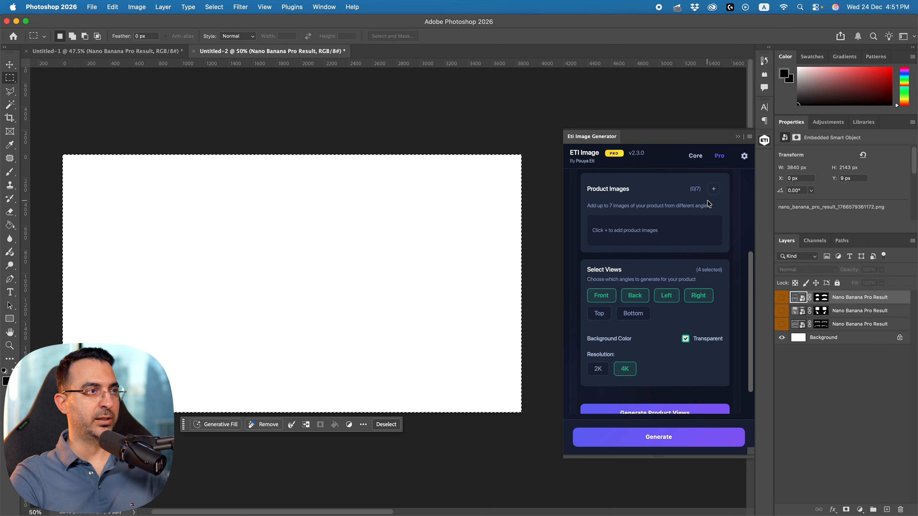
{"action": "left_click", "coordinate": [714, 189]}
{"action": "left_click", "coordinate": [470, 73]}
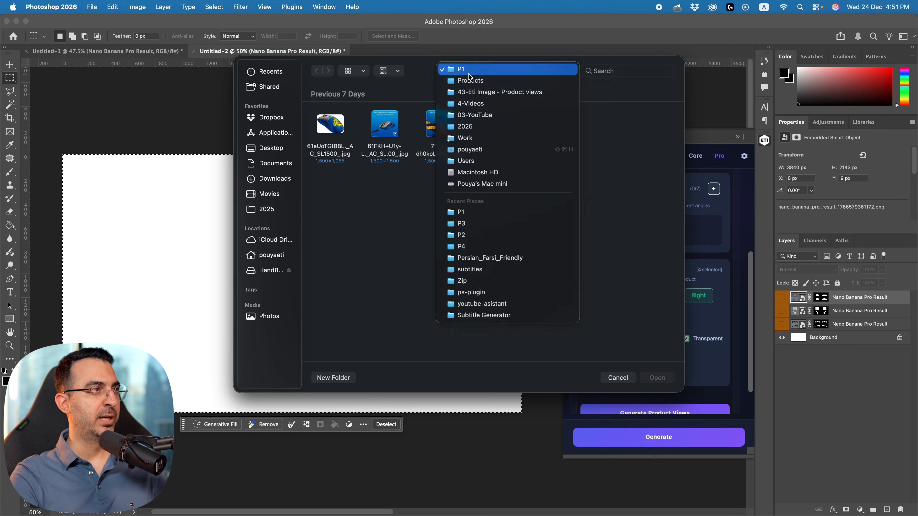
{"action": "left_click", "coordinate": [470, 80]}
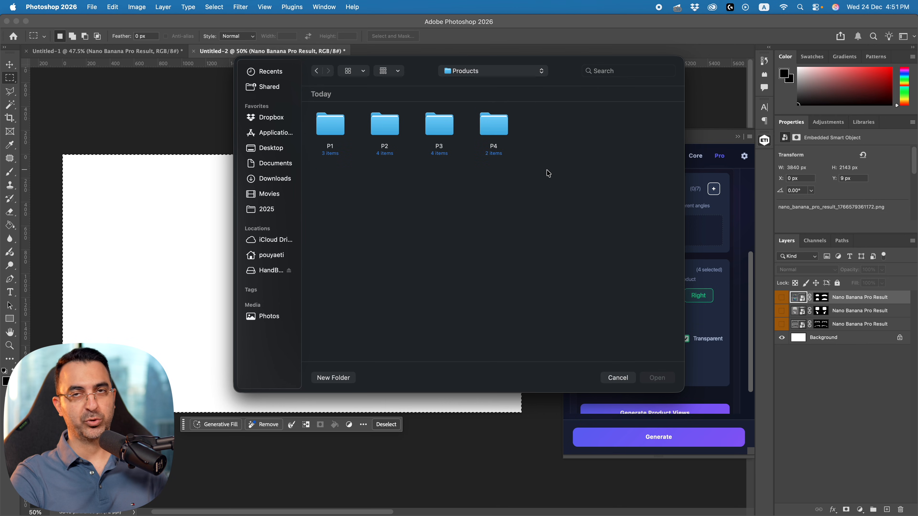
{"action": "double_click", "coordinate": [494, 125]}
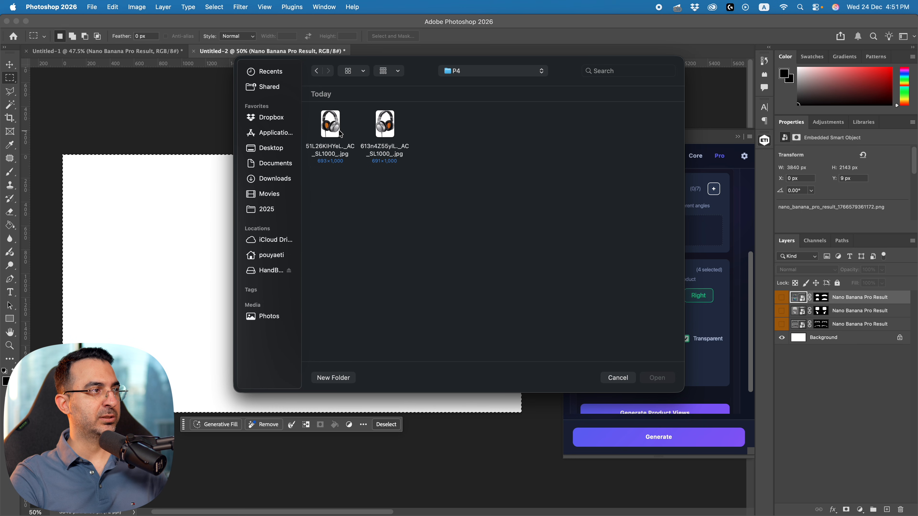
{"action": "key", "text": "ctrl+Right"}
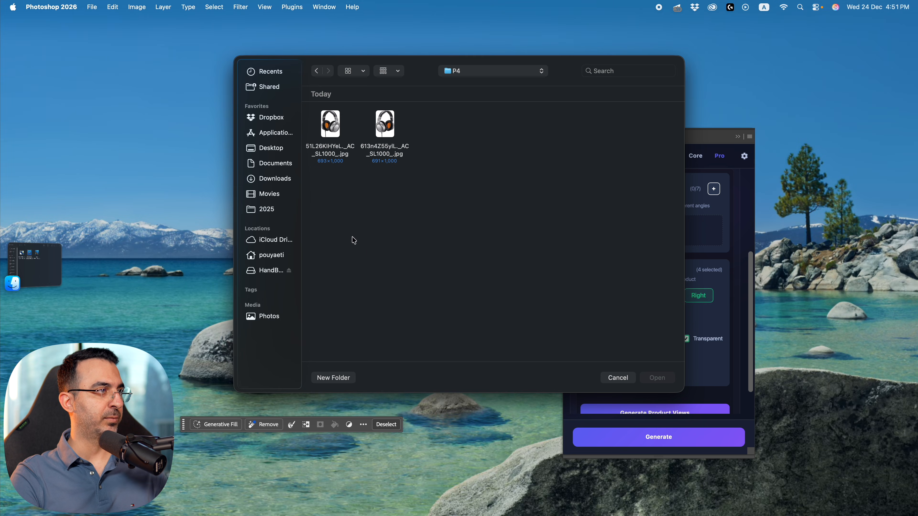
{"action": "key", "text": "ctrl+Left"}
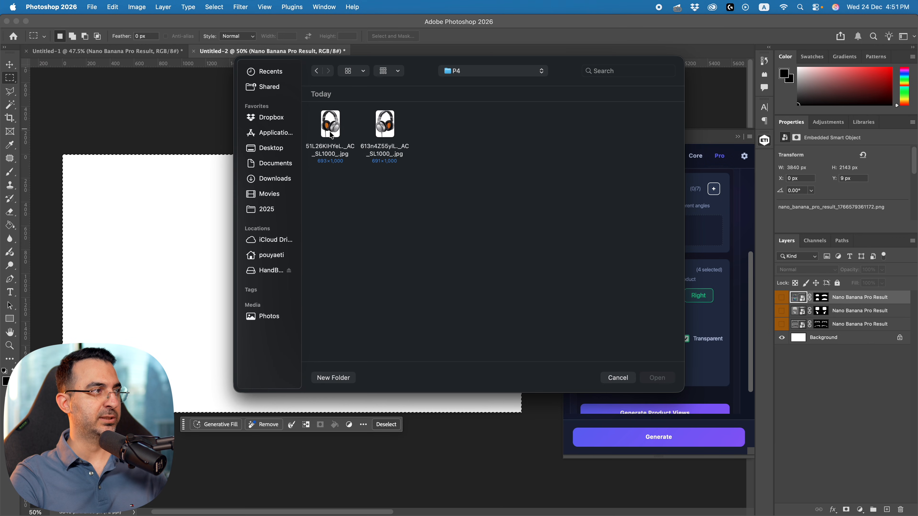
{"action": "double_click", "coordinate": [334, 135]}
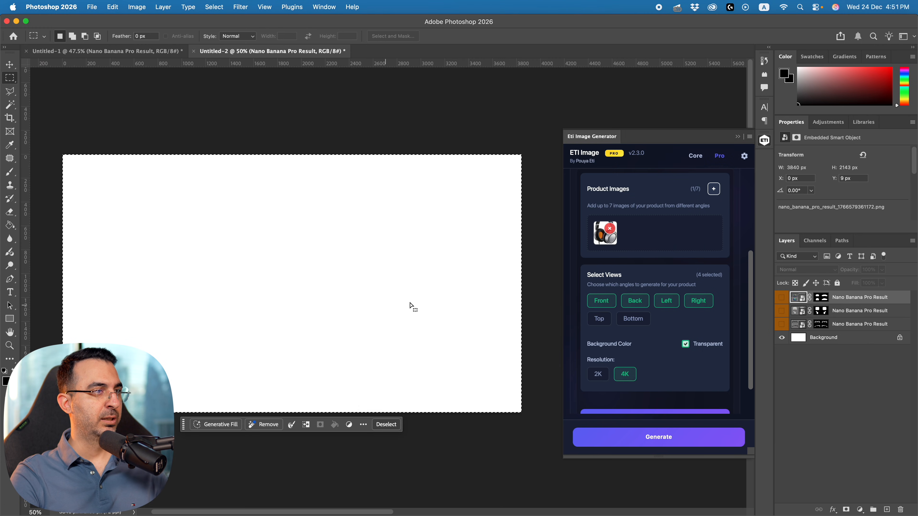
Switch to Finder, view the source headphone photo in Preview, close it and return to Photoshop.
{"action": "key", "text": "ctrl+Right"}
{"action": "left_click", "coordinate": [230, 101]}
{"action": "double_click", "coordinate": [409, 141]}
{"action": "double_click", "coordinate": [253, 143]}
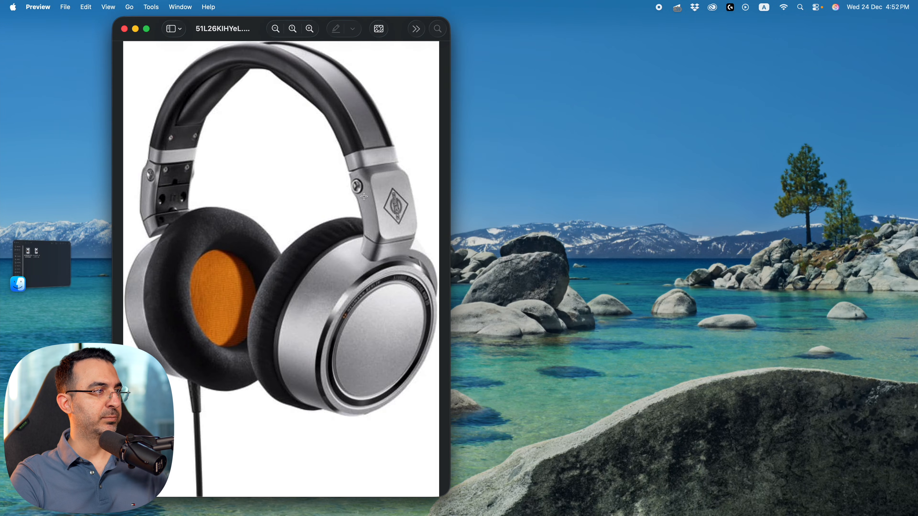
{"action": "left_click_drag", "start_coordinate": [249, 34], "coordinate": [278, 32]}
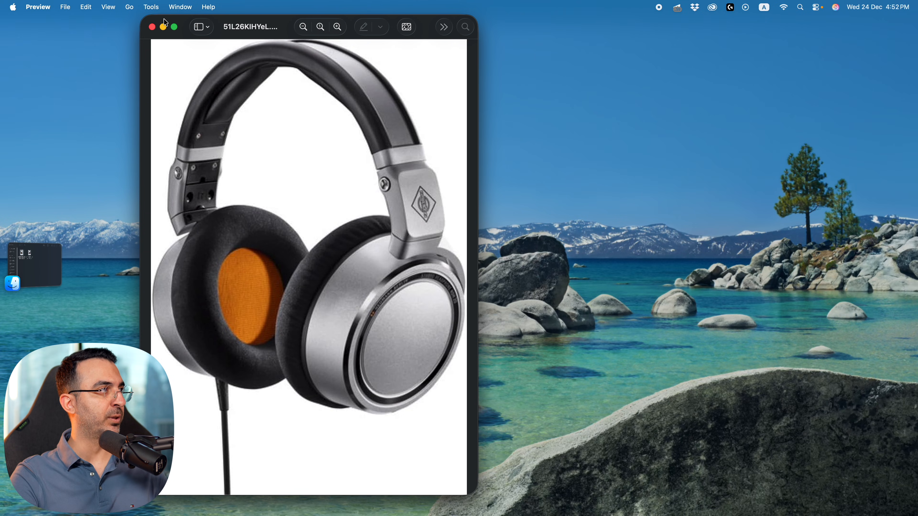
{"action": "left_click", "coordinate": [152, 26]}
{"action": "key", "text": "ctrl+Left"}
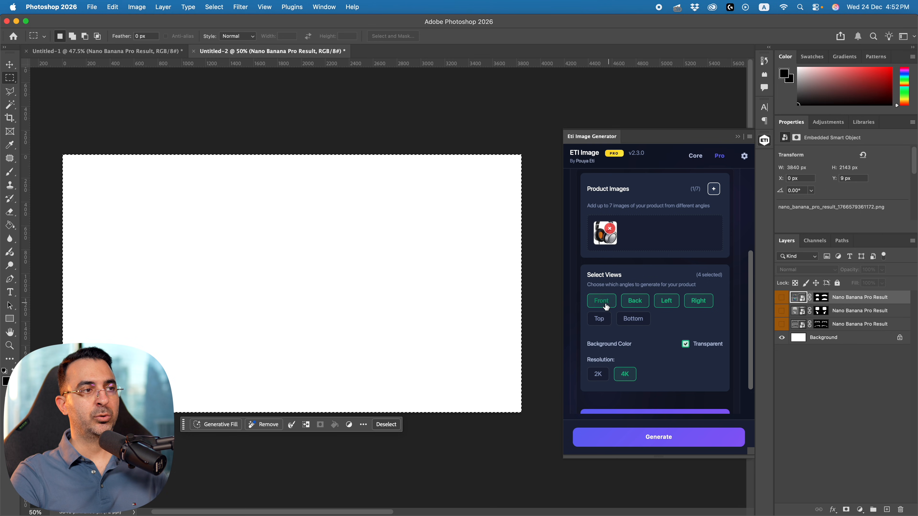
Deselect the Back and Right views and generate the Front and Left views of the headphones at 4K with a transparent background.
{"action": "left_click", "coordinate": [635, 301]}
{"action": "left_click", "coordinate": [698, 301]}
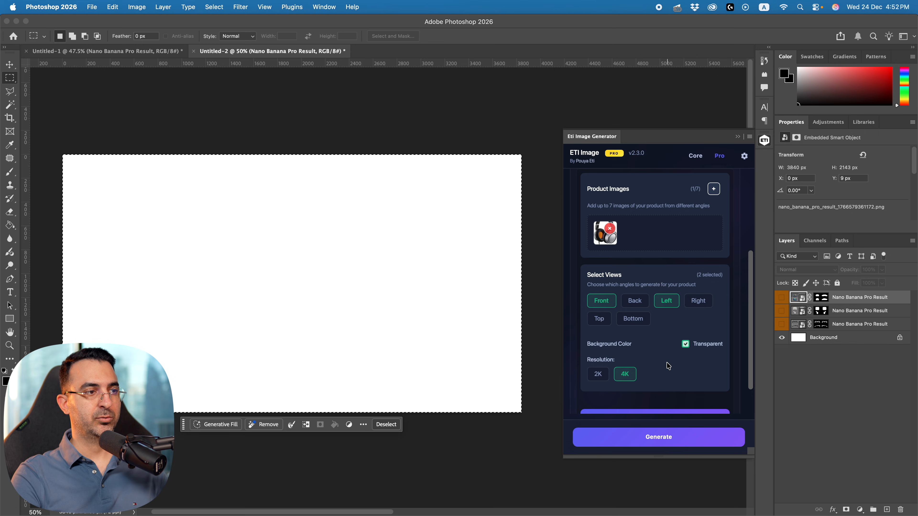
{"action": "scroll", "coordinate": [701, 380], "scroll_direction": "down", "scroll_amount": 2}
{"action": "left_click", "coordinate": [650, 384]}
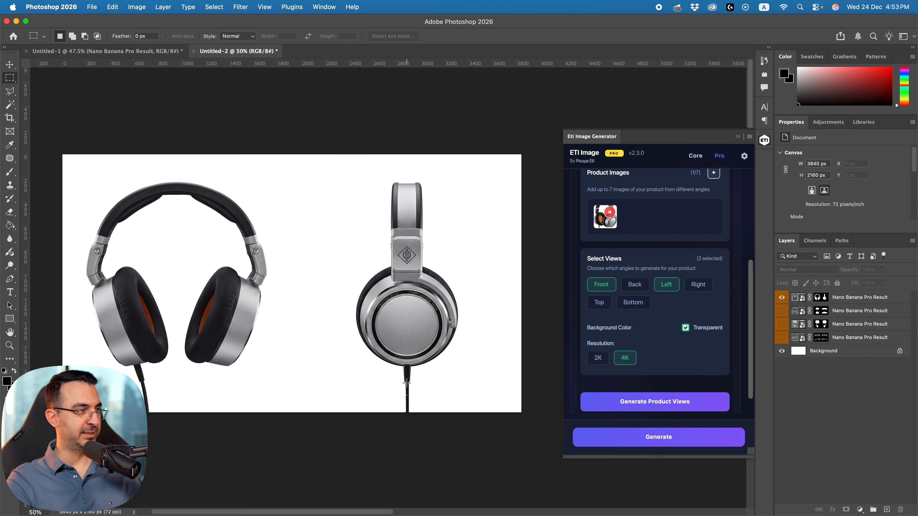
Examine the generated front view of the headphones up close, checking the ear cushions, hinges and headband.
{"action": "key", "text": "z"}
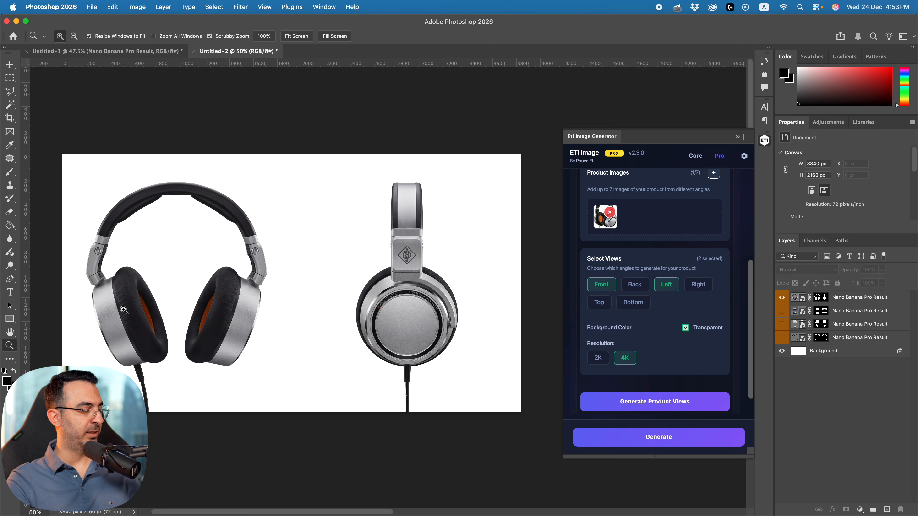
{"action": "left_click_drag", "start_coordinate": [137, 309], "coordinate": [187, 311]}
{"action": "left_click_drag", "start_coordinate": [474, 265], "coordinate": [501, 263]}
{"action": "left_click_drag", "start_coordinate": [460, 327], "coordinate": [383, 369]}
{"action": "left_click_drag", "start_coordinate": [377, 227], "coordinate": [341, 414]}
{"action": "left_click_drag", "start_coordinate": [352, 163], "coordinate": [340, 214]}
{"action": "left_click_drag", "start_coordinate": [184, 137], "coordinate": [400, 345]}
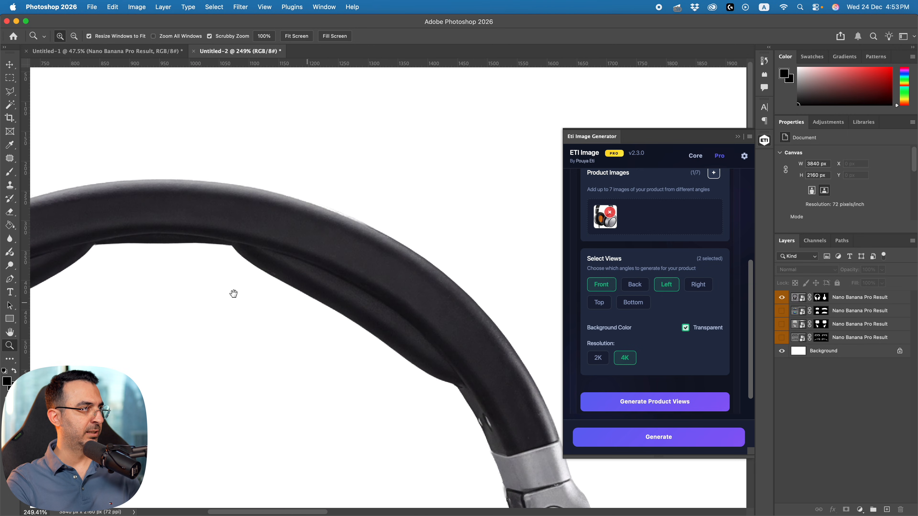
{"action": "left_click_drag", "start_coordinate": [203, 295], "coordinate": [383, 246]}
{"action": "left_click_drag", "start_coordinate": [282, 434], "coordinate": [322, 263]}
{"action": "left_click_drag", "start_coordinate": [307, 394], "coordinate": [347, 120]}
Examine the generated left view of the headphones up close, checking the ear cup lettering, logo and headband.
{"action": "left_click_drag", "start_coordinate": [408, 197], "coordinate": [273, 240]}
{"action": "left_click_drag", "start_coordinate": [535, 177], "coordinate": [253, 279]}
{"action": "left_click_drag", "start_coordinate": [424, 248], "coordinate": [444, 240]}
{"action": "left_click_drag", "start_coordinate": [294, 204], "coordinate": [314, 200]}
{"action": "left_click_drag", "start_coordinate": [314, 234], "coordinate": [198, 258]}
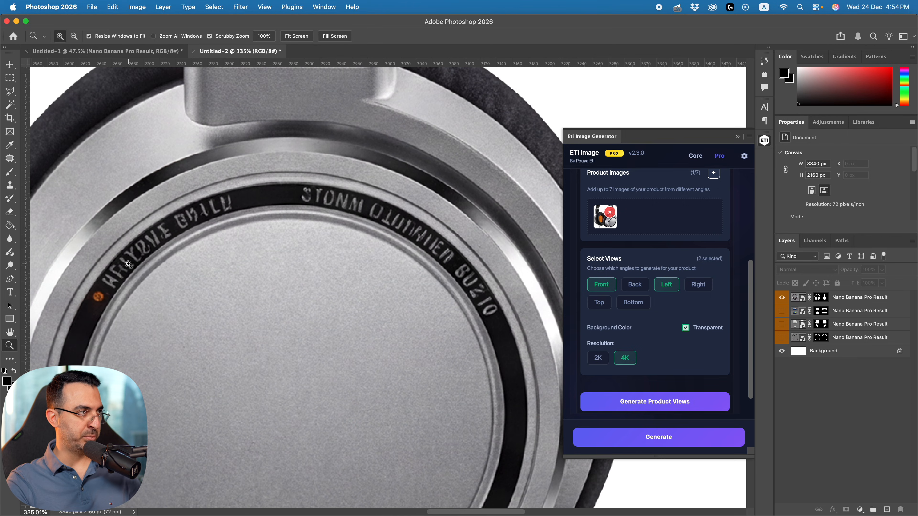
{"action": "mouse_move", "coordinate": [161, 239]}
{"action": "left_mouse_down"}
{"action": "mouse_move", "coordinate": [139, 229]}
{"action": "mouse_move", "coordinate": [147, 229]}
{"action": "left_mouse_up"}
{"action": "left_click_drag", "start_coordinate": [250, 233], "coordinate": [272, 259]}
{"action": "left_click_drag", "start_coordinate": [300, 188], "coordinate": [334, 178]}
{"action": "left_click_drag", "start_coordinate": [250, 162], "coordinate": [270, 157]}
{"action": "left_click_drag", "start_coordinate": [270, 158], "coordinate": [246, 372]}
{"action": "left_click_drag", "start_coordinate": [249, 250], "coordinate": [249, 404]}
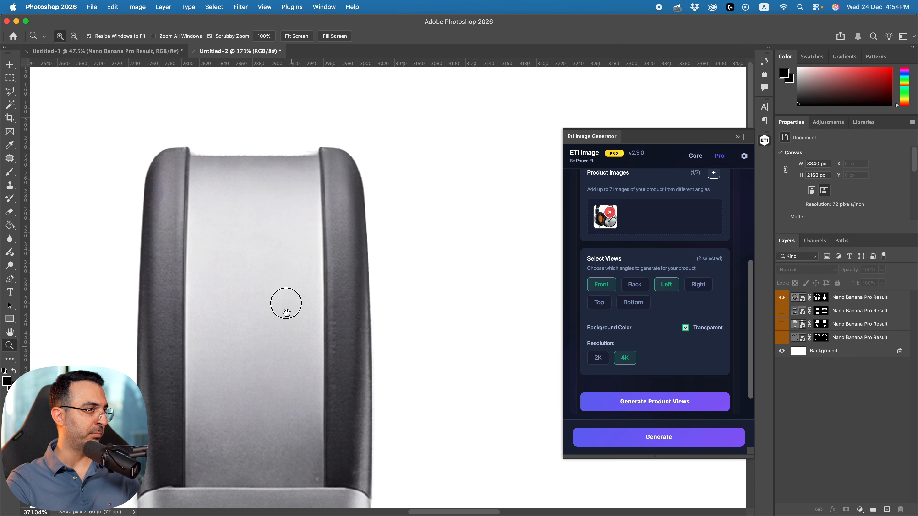
{"action": "left_click_drag", "start_coordinate": [291, 344], "coordinate": [288, 196]}
{"action": "left_click_drag", "start_coordinate": [293, 387], "coordinate": [316, 213]}
{"action": "left_click_drag", "start_coordinate": [314, 215], "coordinate": [313, 259]}
Place the source photo 51L26KIHYeL._AC_SL1000_.jpg from Finder into the Photoshop document as a new layer.
{"action": "key", "text": "ctrl+Right"}
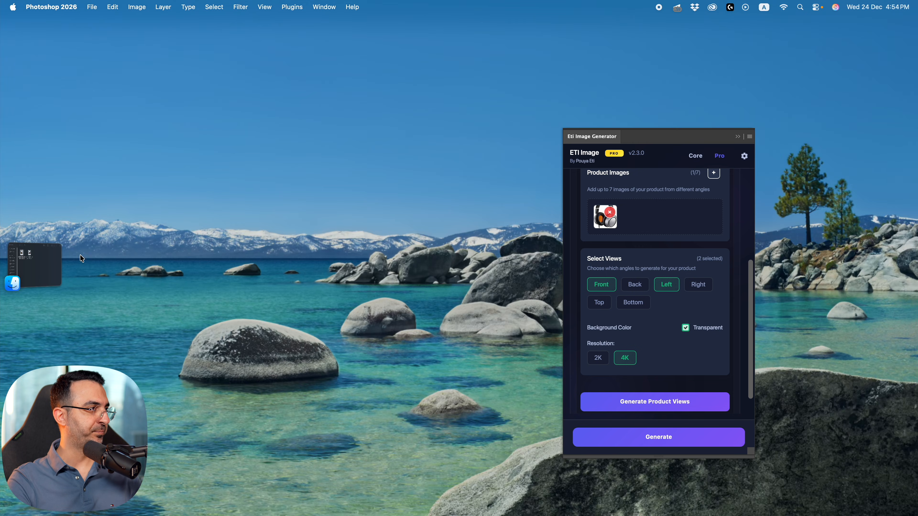
{"action": "left_click", "coordinate": [33, 265]}
{"action": "left_click", "coordinate": [396, 183]}
{"action": "left_click_drag", "start_coordinate": [284, 183], "coordinate": [438, 224]}
{"action": "key", "text": "ctrl+Left"}
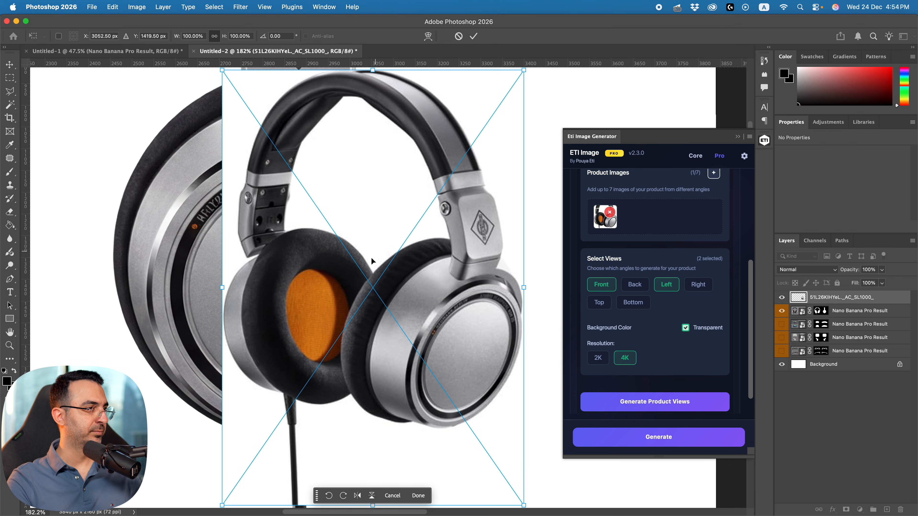
{"action": "key", "text": "Return"}
Move the placed headphone photo beside the generated left view, to about X 1871 px, Y 1080 px.
{"action": "key", "text": "z"}
{"action": "key", "text": "v"}
{"action": "left_click_drag", "start_coordinate": [552, 317], "coordinate": [420, 307]}
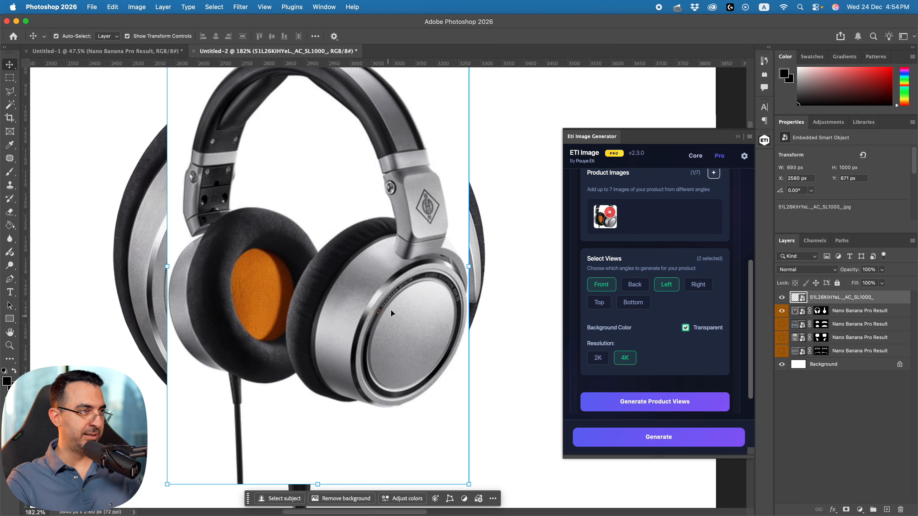
{"action": "key", "text": "z"}
{"action": "left_click_drag", "start_coordinate": [446, 291], "coordinate": [212, 304]}
{"action": "key", "text": "v"}
{"action": "key", "text": "z"}
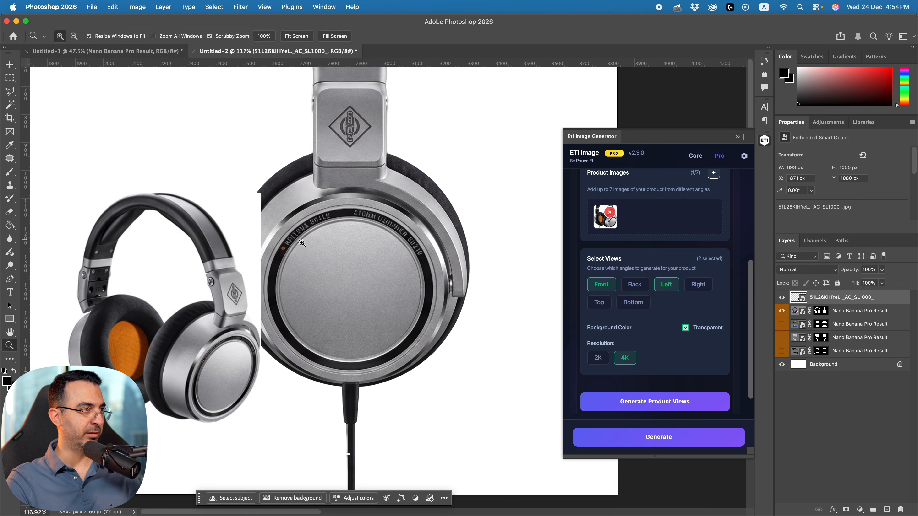
Compare the ear cup lettering on the source photo with the generated left view and hide the source photo layer.
{"action": "left_click_drag", "start_coordinate": [277, 269], "coordinate": [178, 369]}
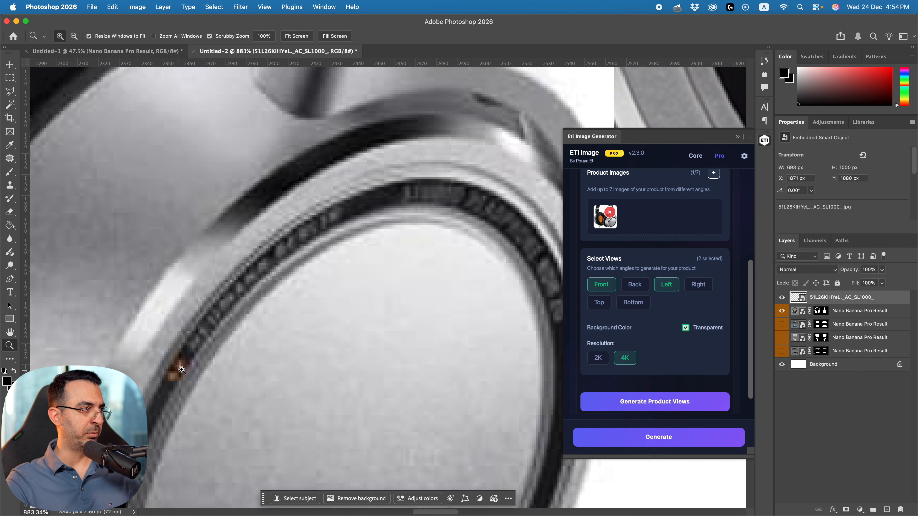
{"action": "left_click_drag", "start_coordinate": [232, 351], "coordinate": [128, 504]}
{"action": "left_click_drag", "start_coordinate": [281, 231], "coordinate": [224, 279]}
{"action": "left_click_drag", "start_coordinate": [231, 248], "coordinate": [191, 240]}
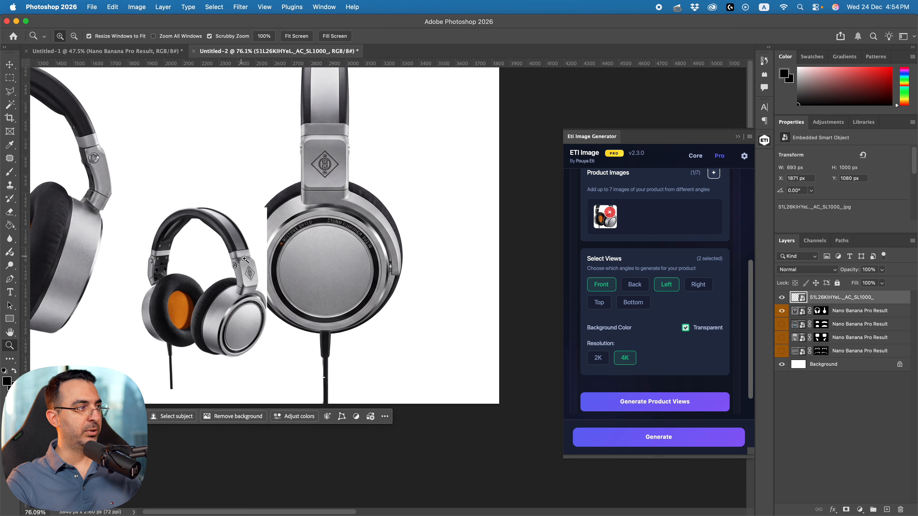
{"action": "key", "text": "v"}
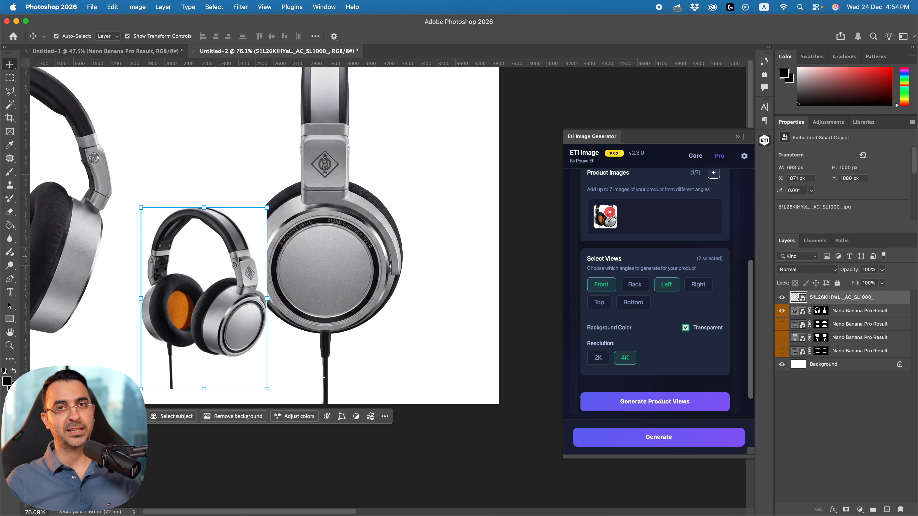
{"action": "left_click", "coordinate": [782, 297]}
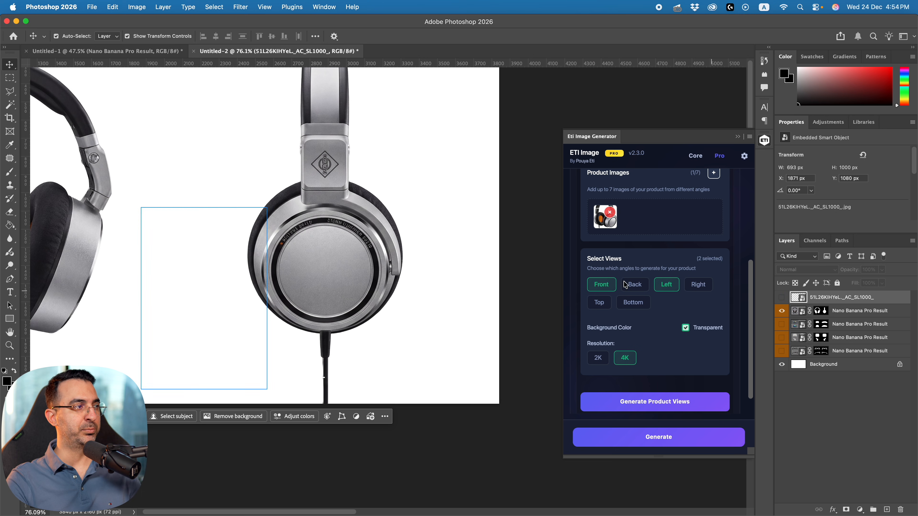